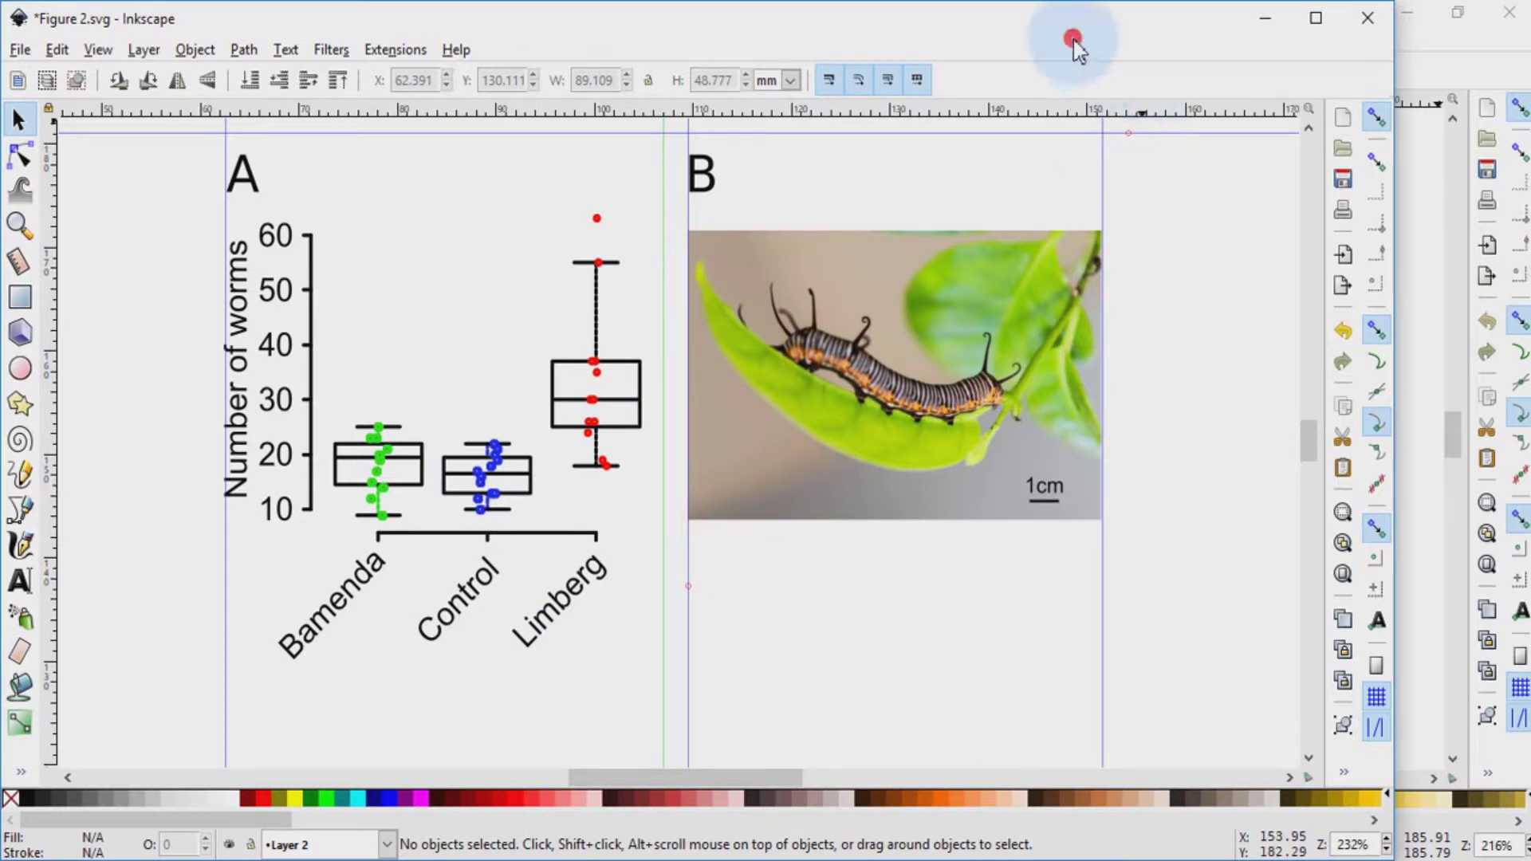
- Close Figure 2, bring Figure1.svg to the front and choose the Select tool
click(1367, 17)
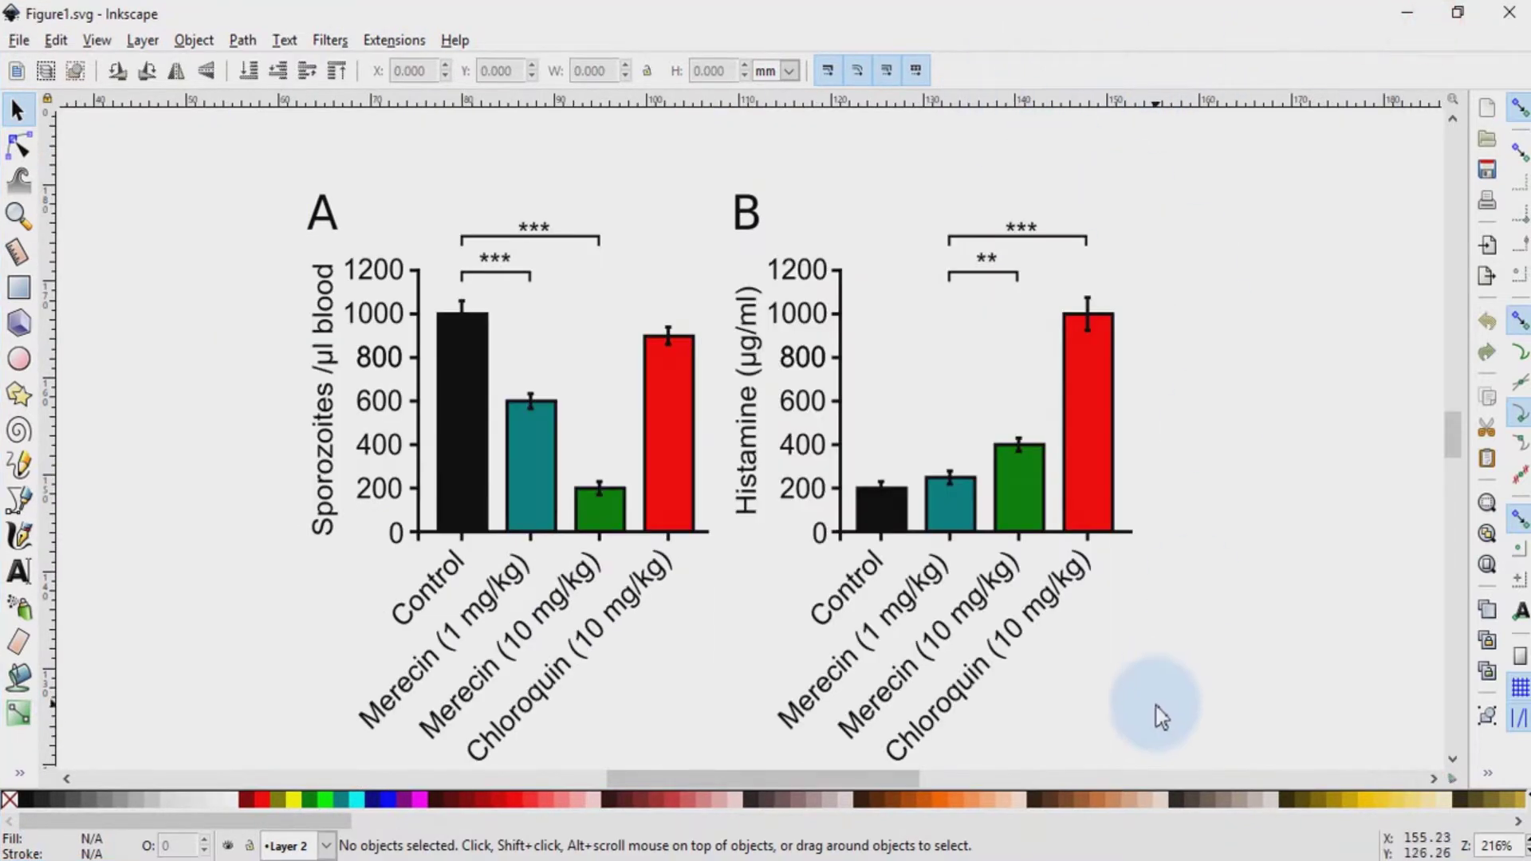
click(731, 766)
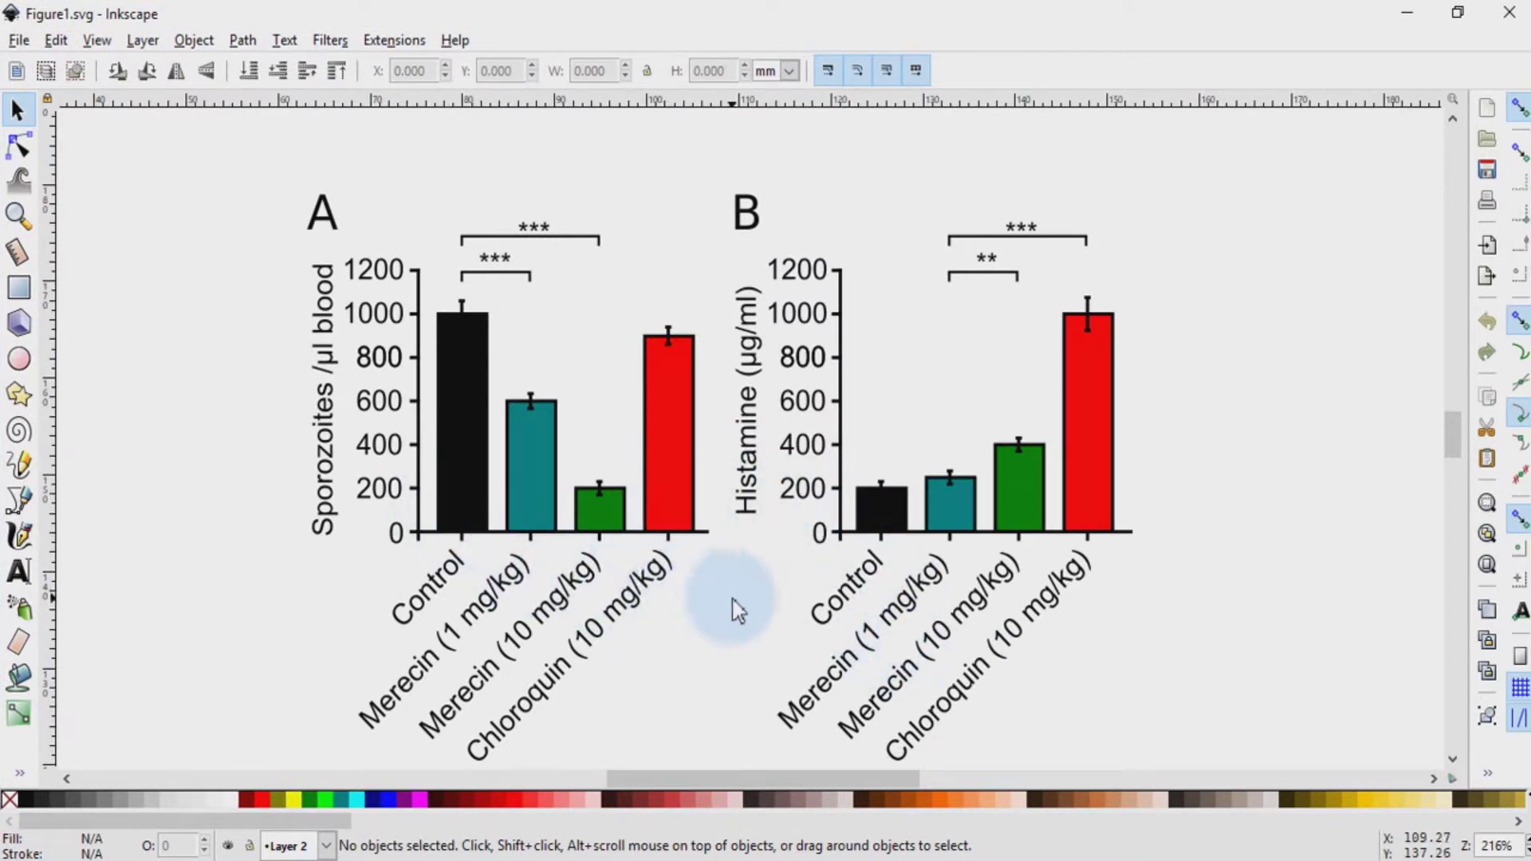
click(19, 110)
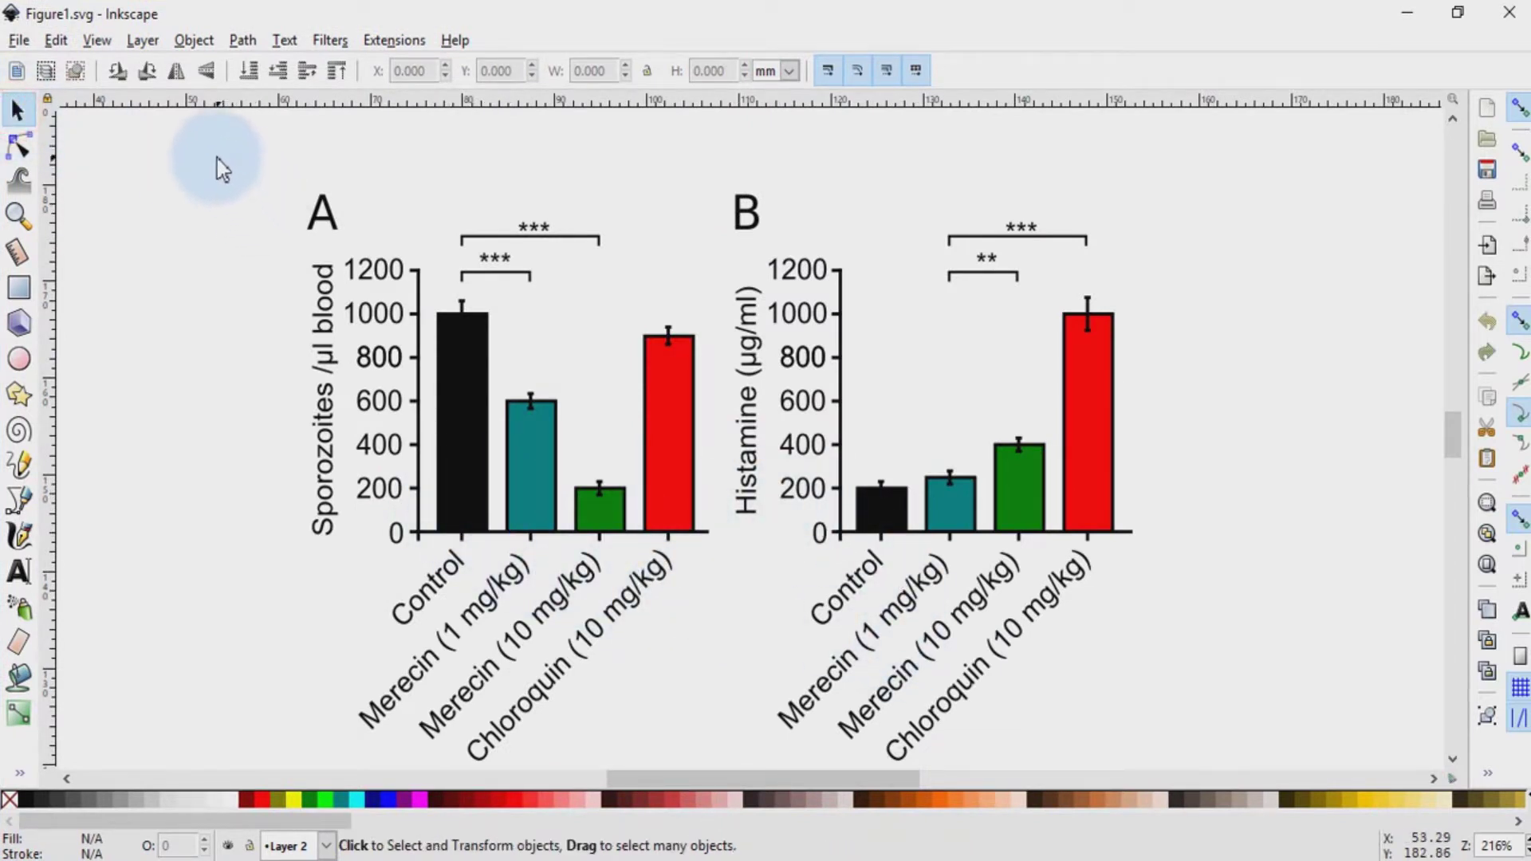
drag(200, 144, 1204, 782)
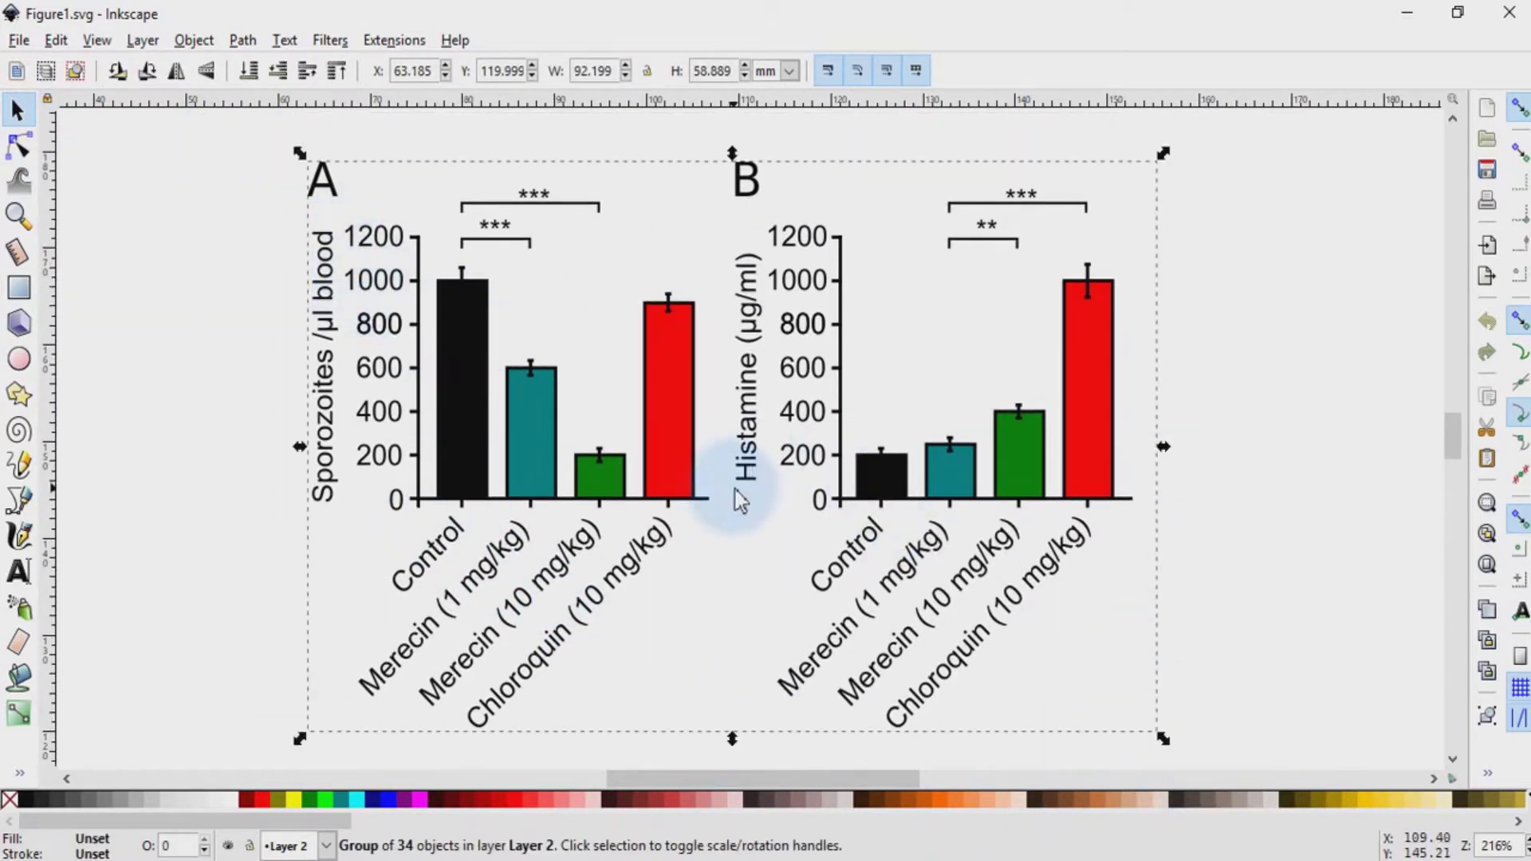
- Group all parts of bar charts A and B into one 34-object group
click(193, 40)
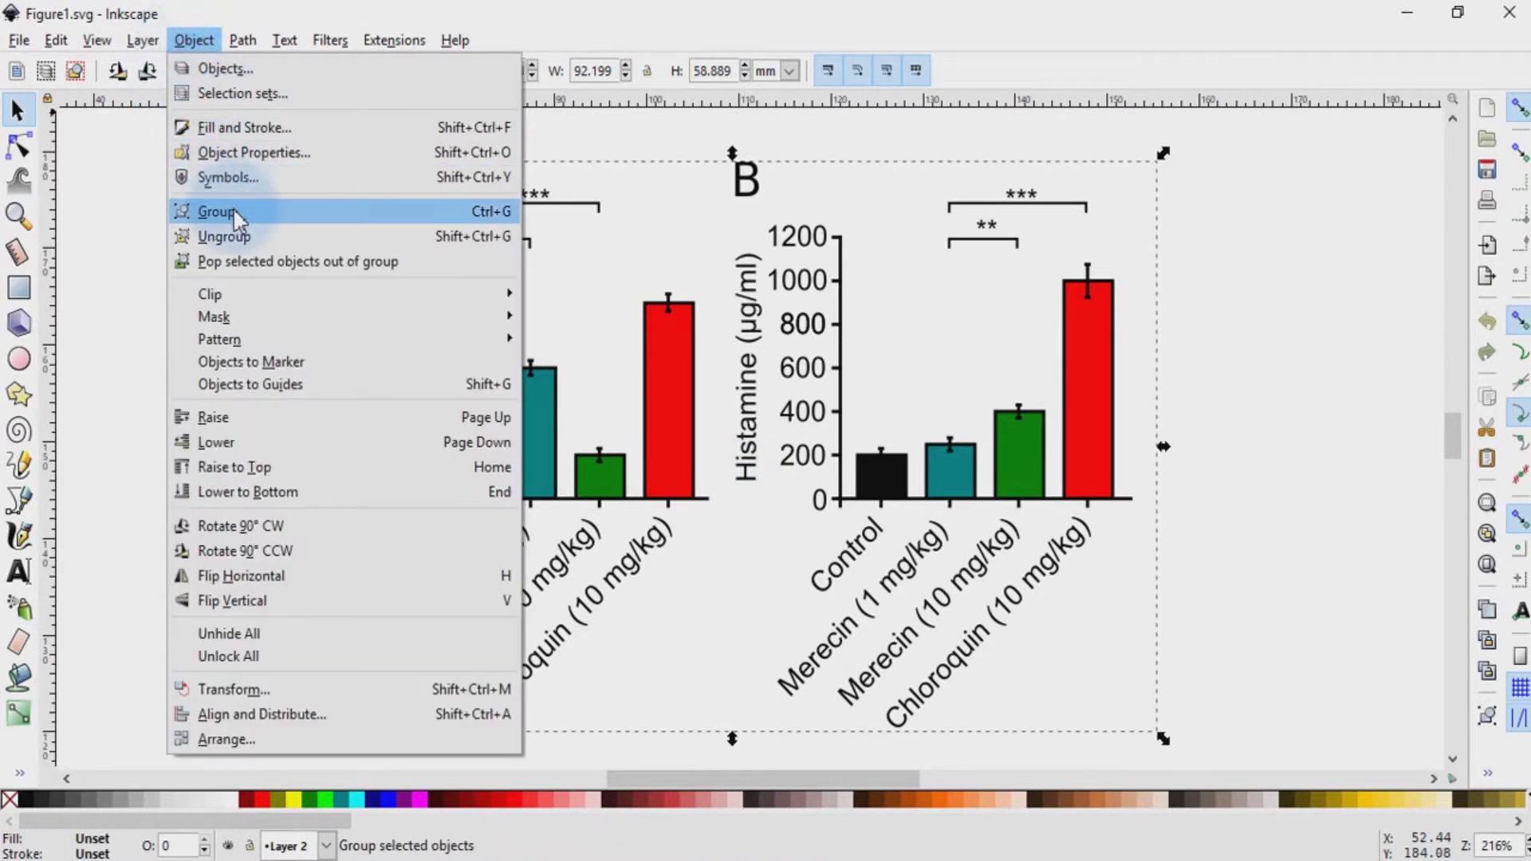
click(233, 211)
click(722, 431)
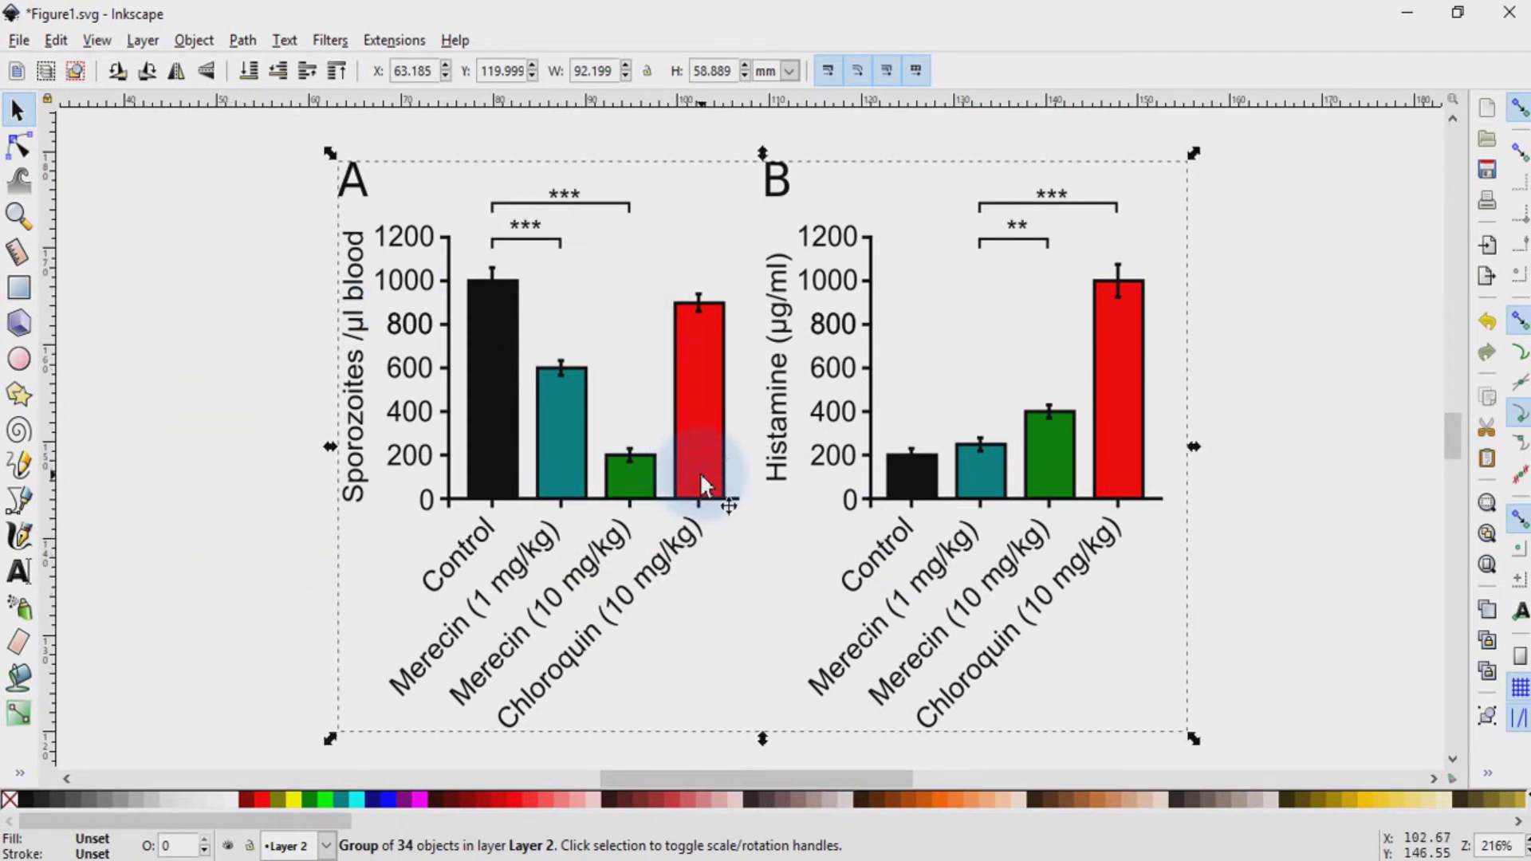
- Resize the Figure1 page to the grouped charts in Document Properties, then deselect
click(18, 39)
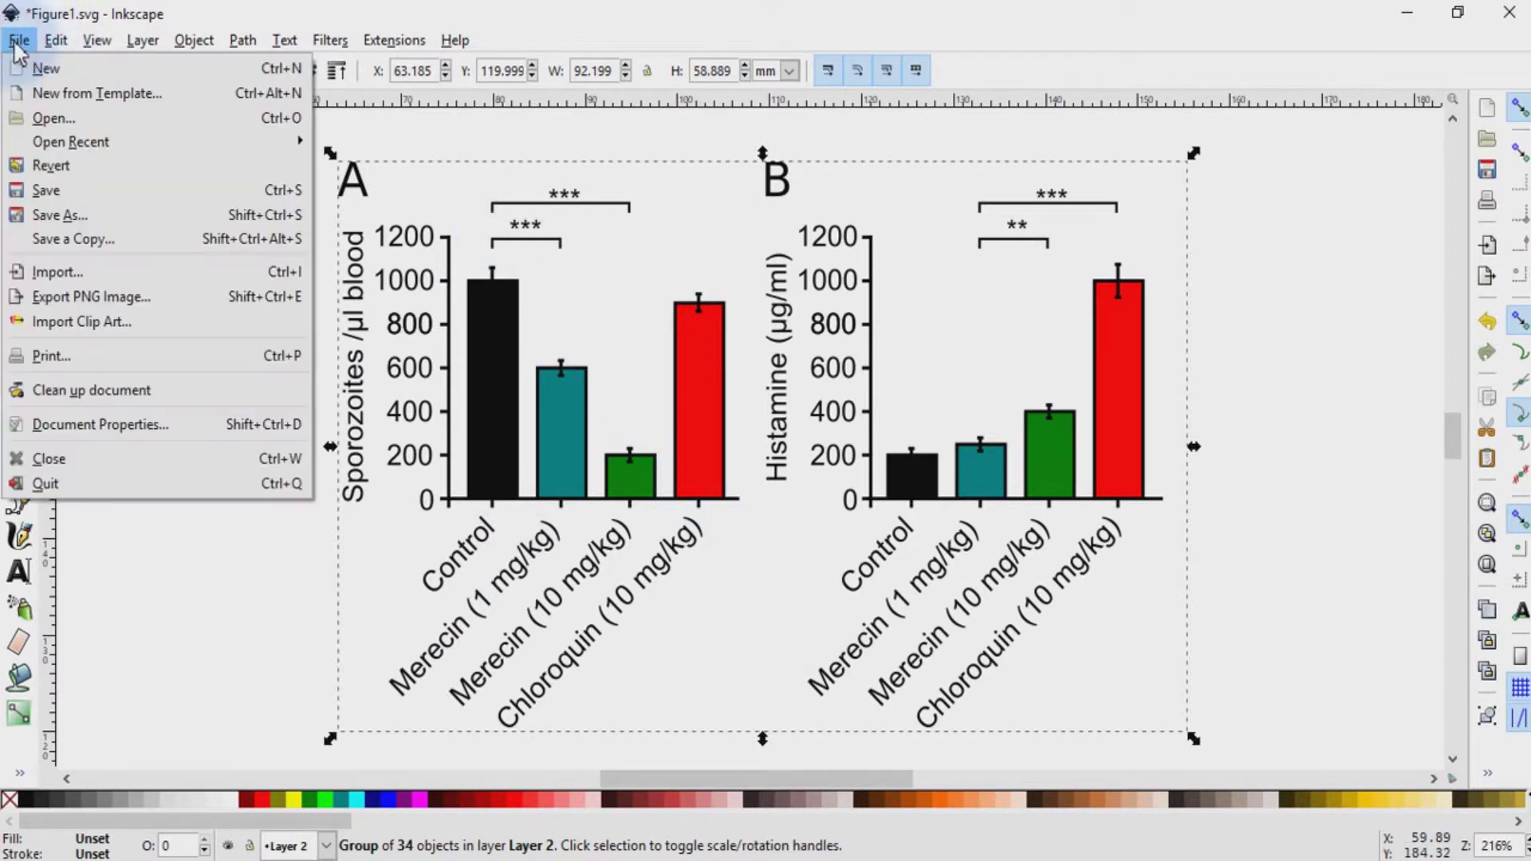
click(128, 426)
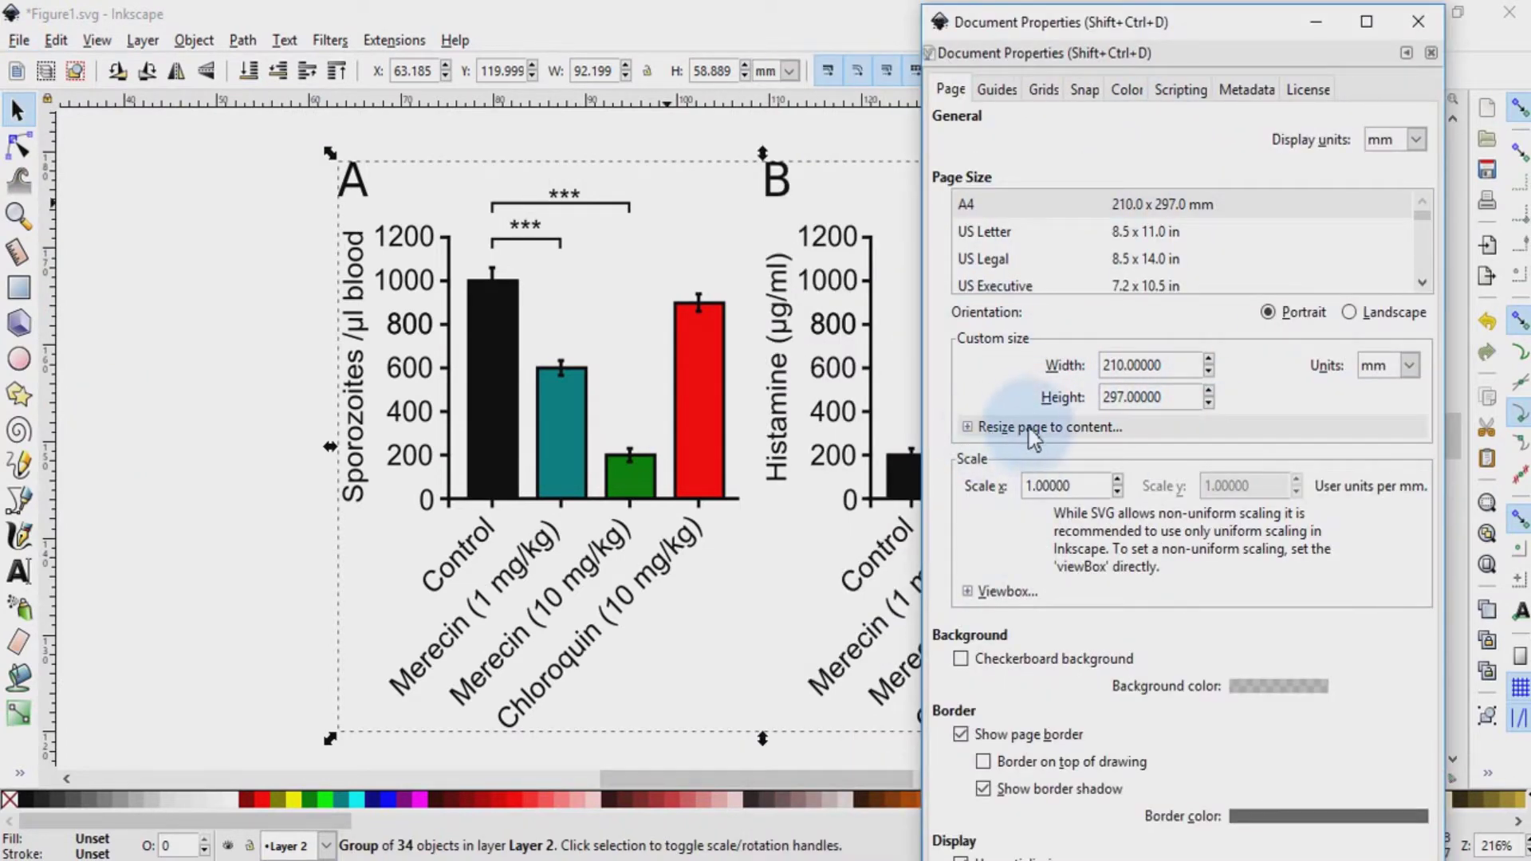
click(1074, 440)
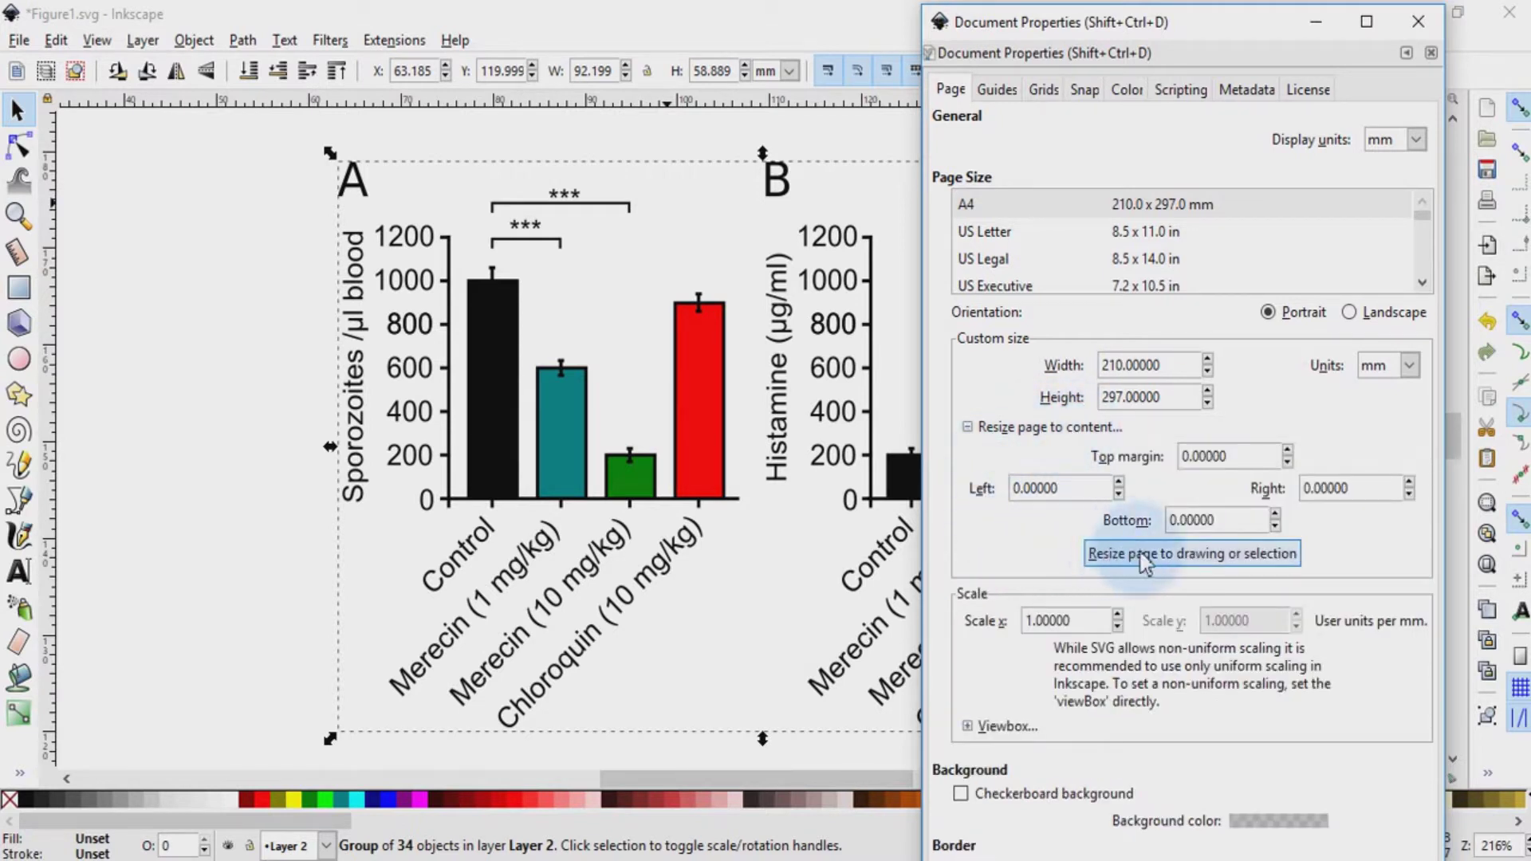
click(1251, 554)
click(1415, 18)
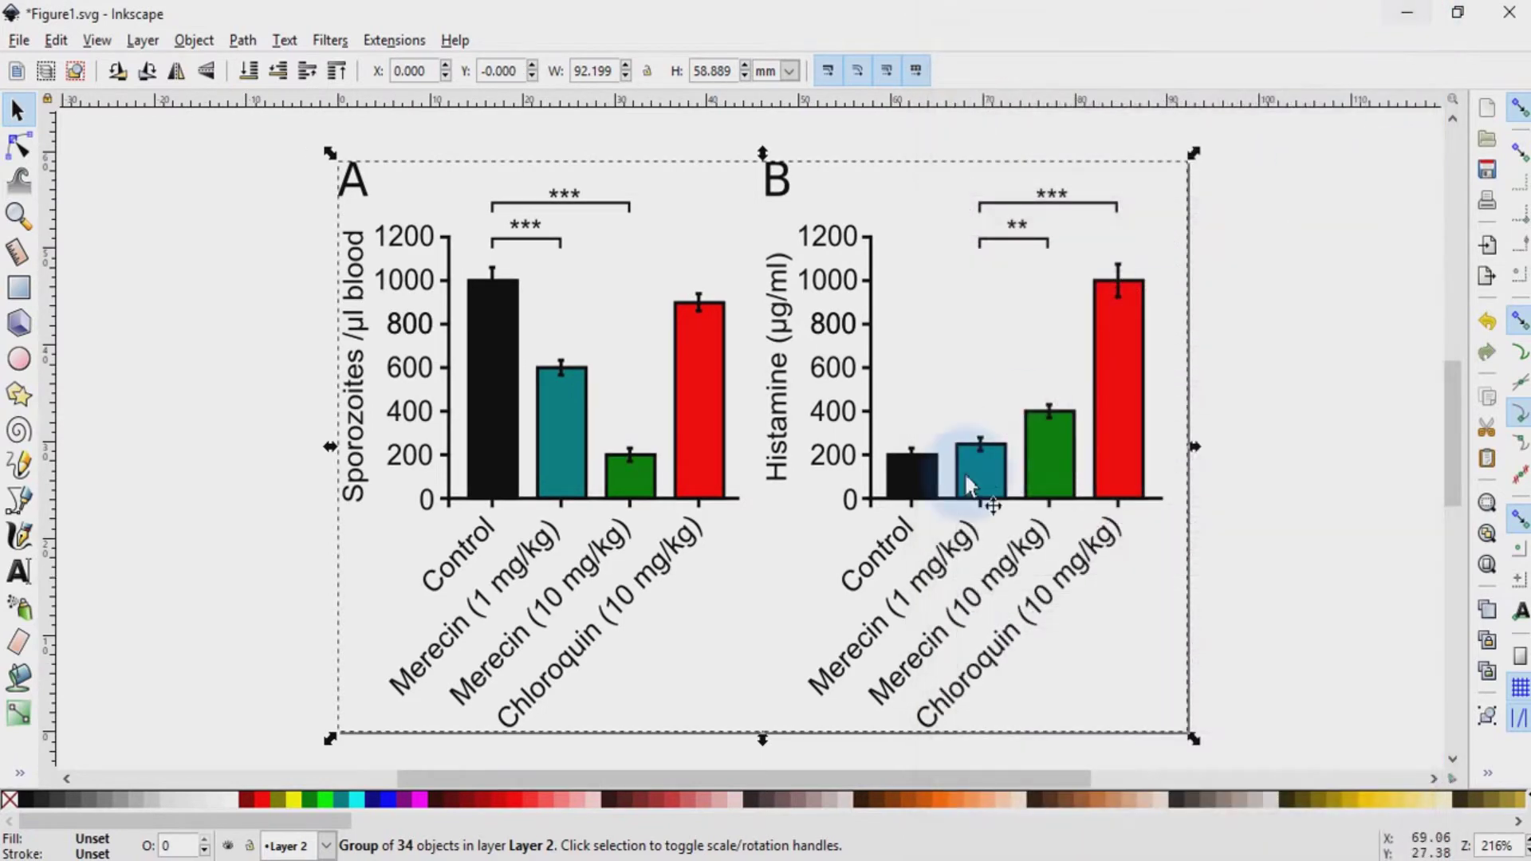
click(1172, 656)
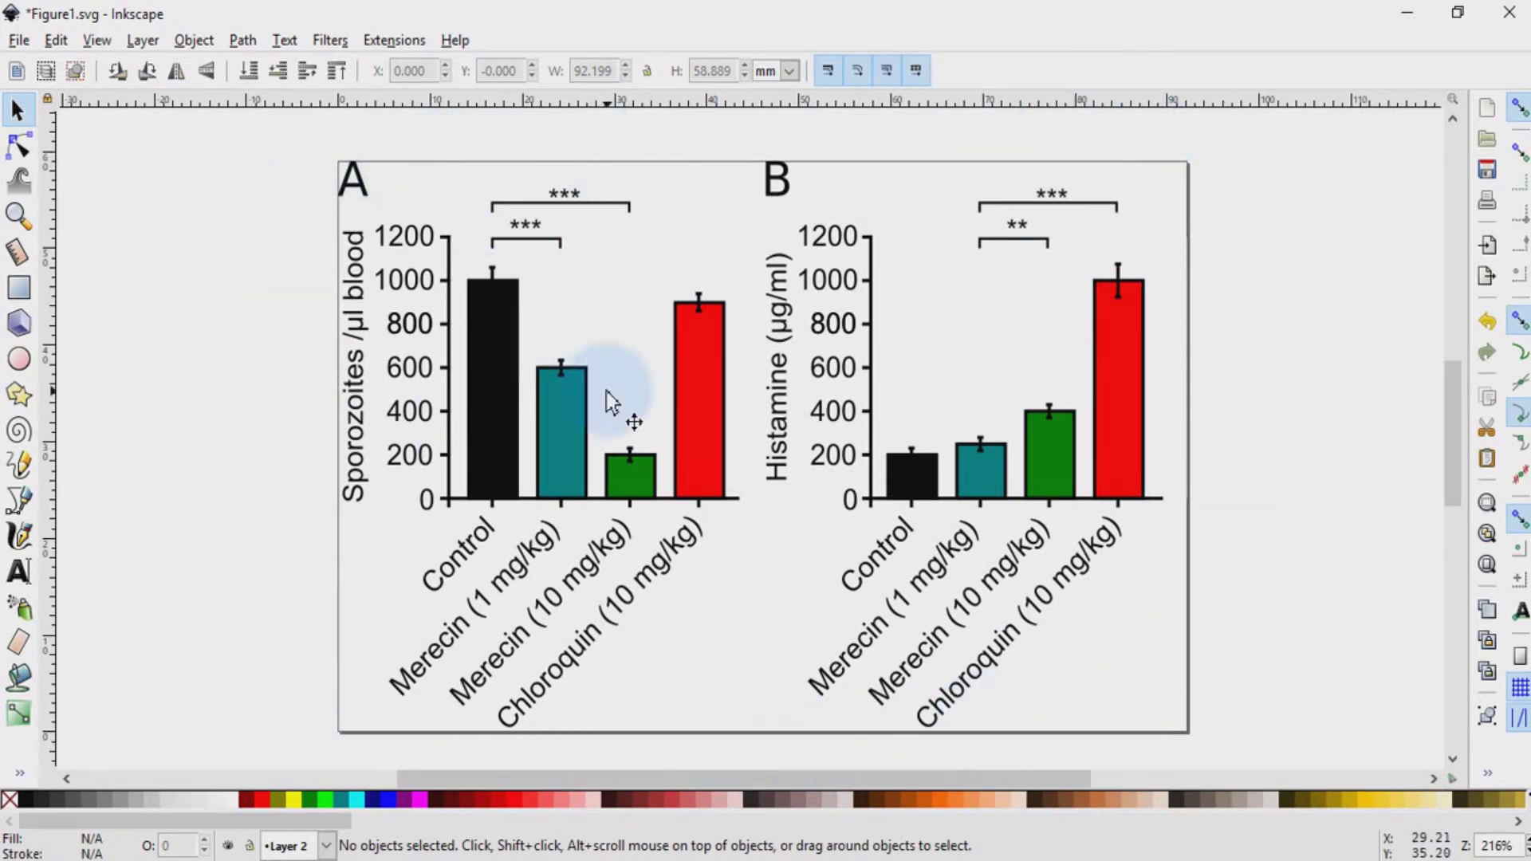
- Save Figure1 on the desktop as Enhanced Metafile 'Figure1-word', accepting EMF output options
click(19, 40)
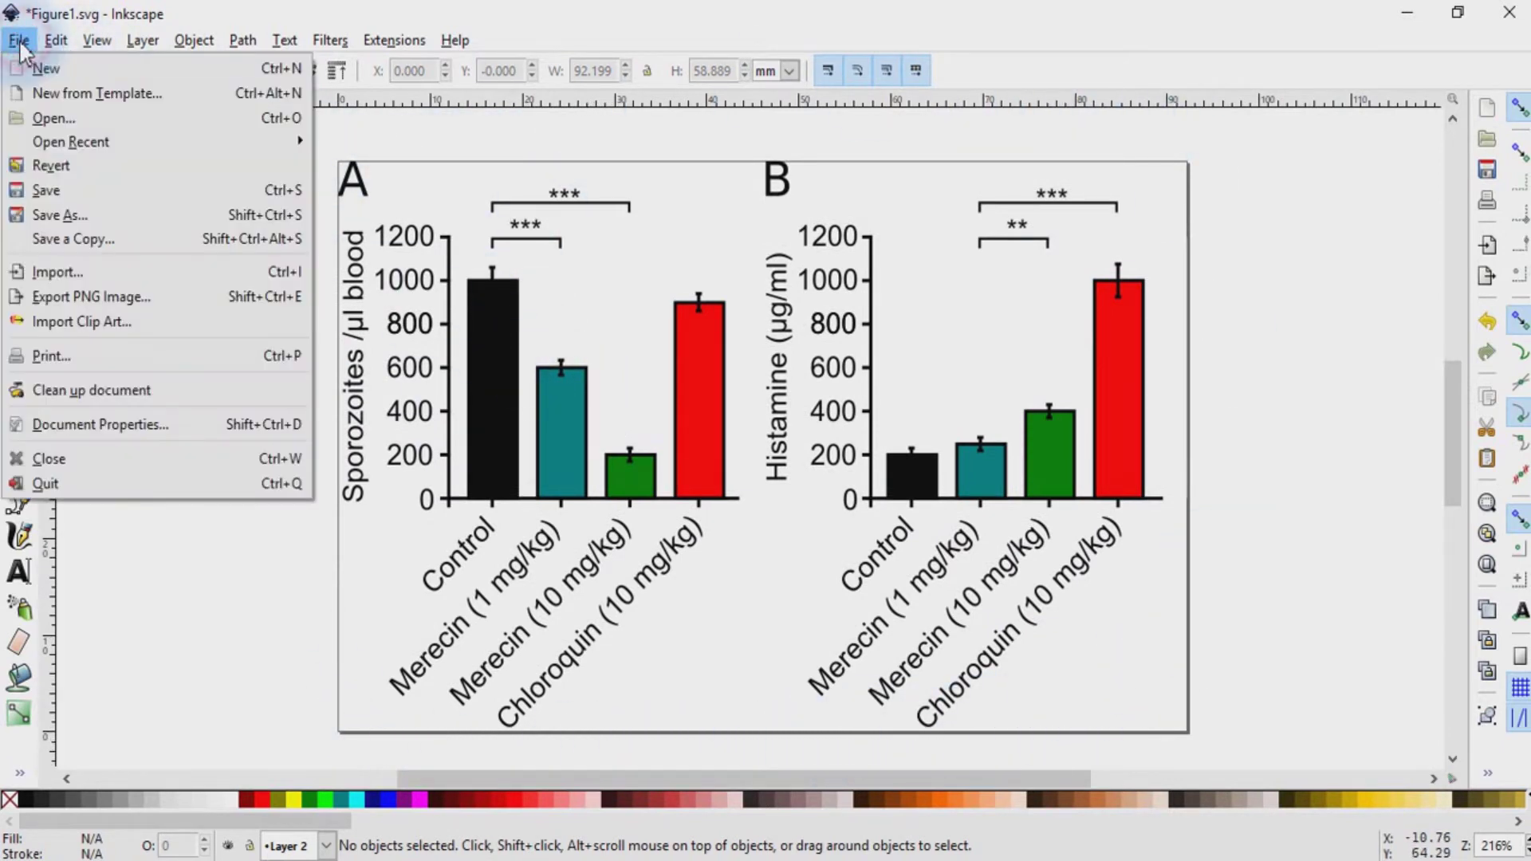
click(54, 214)
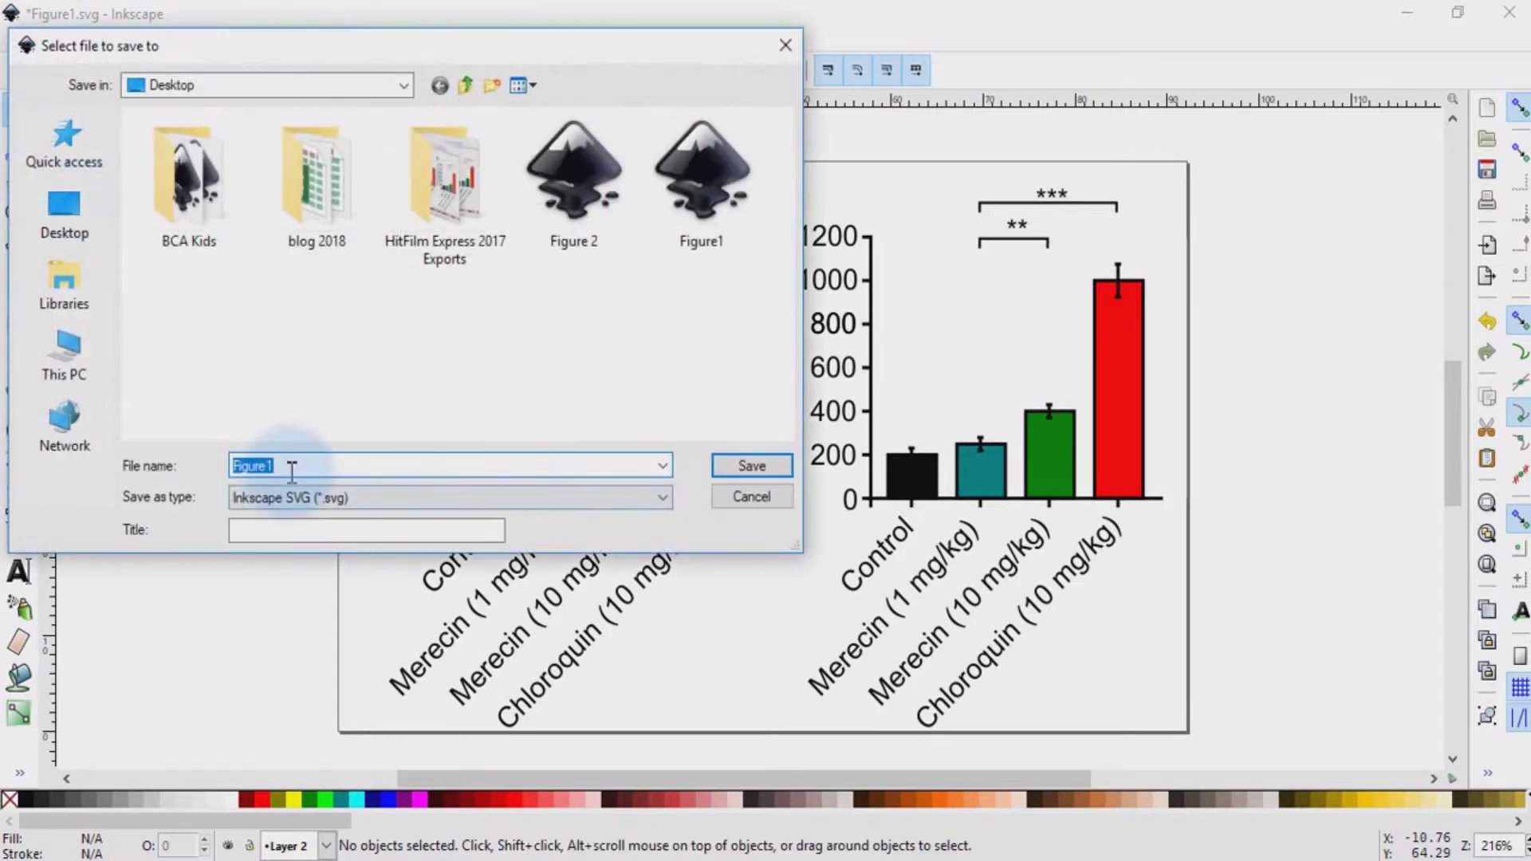
click(290, 466)
click(285, 465)
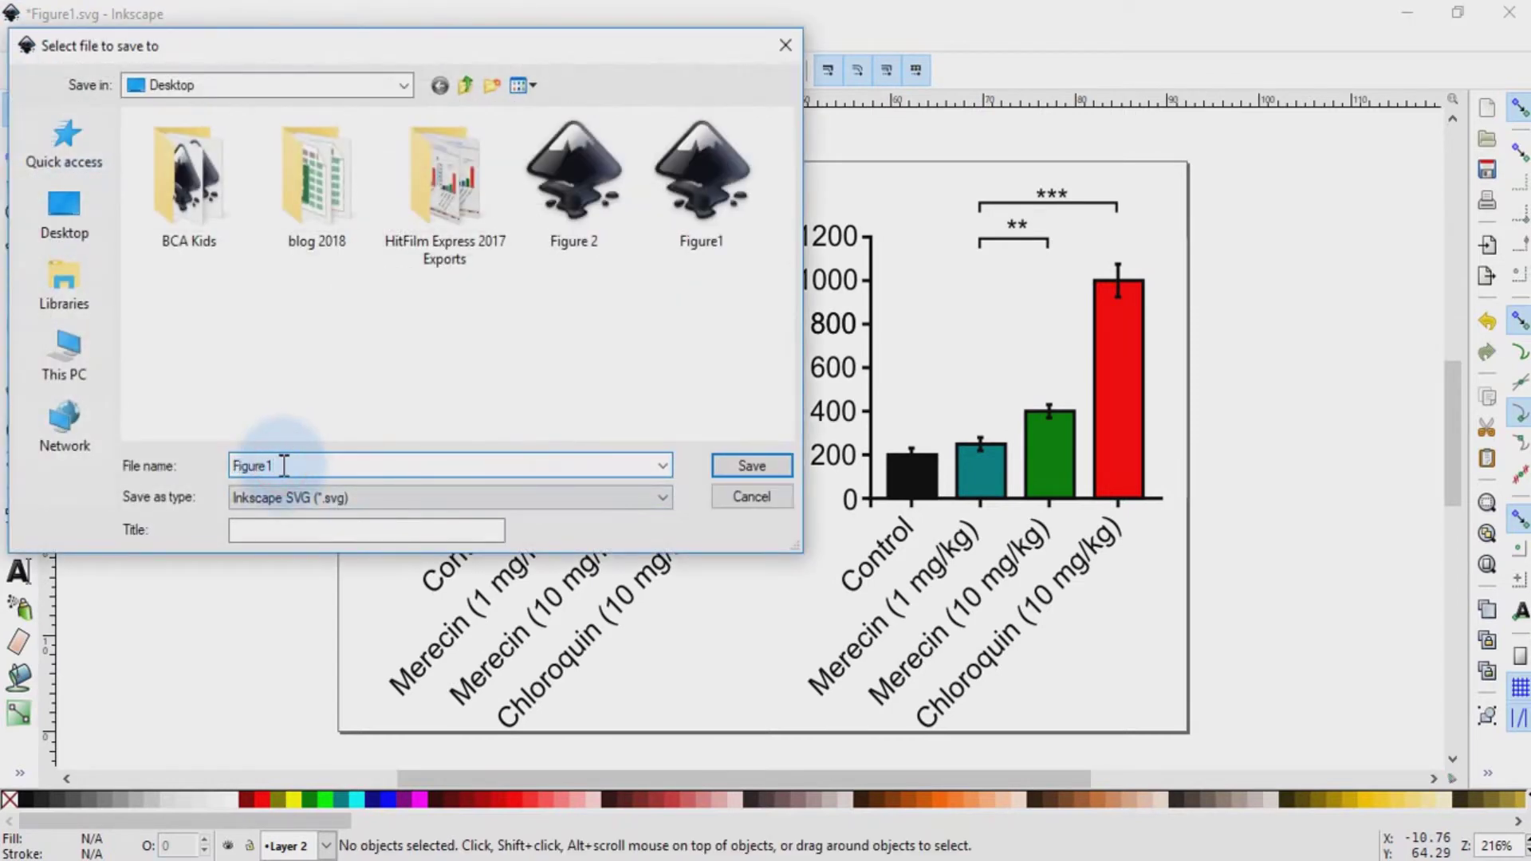
text(-word)
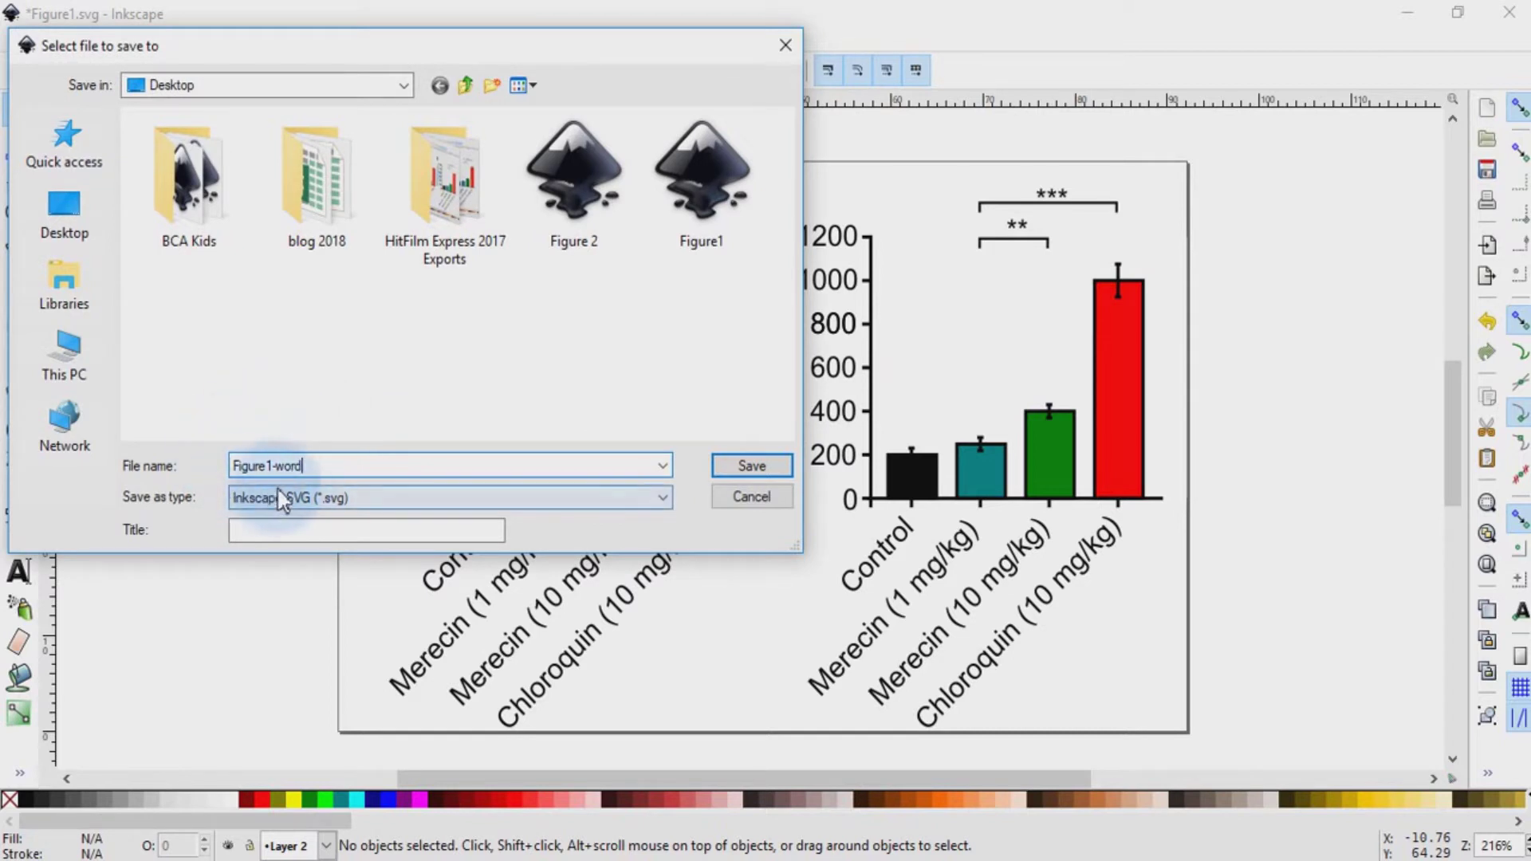
click(635, 497)
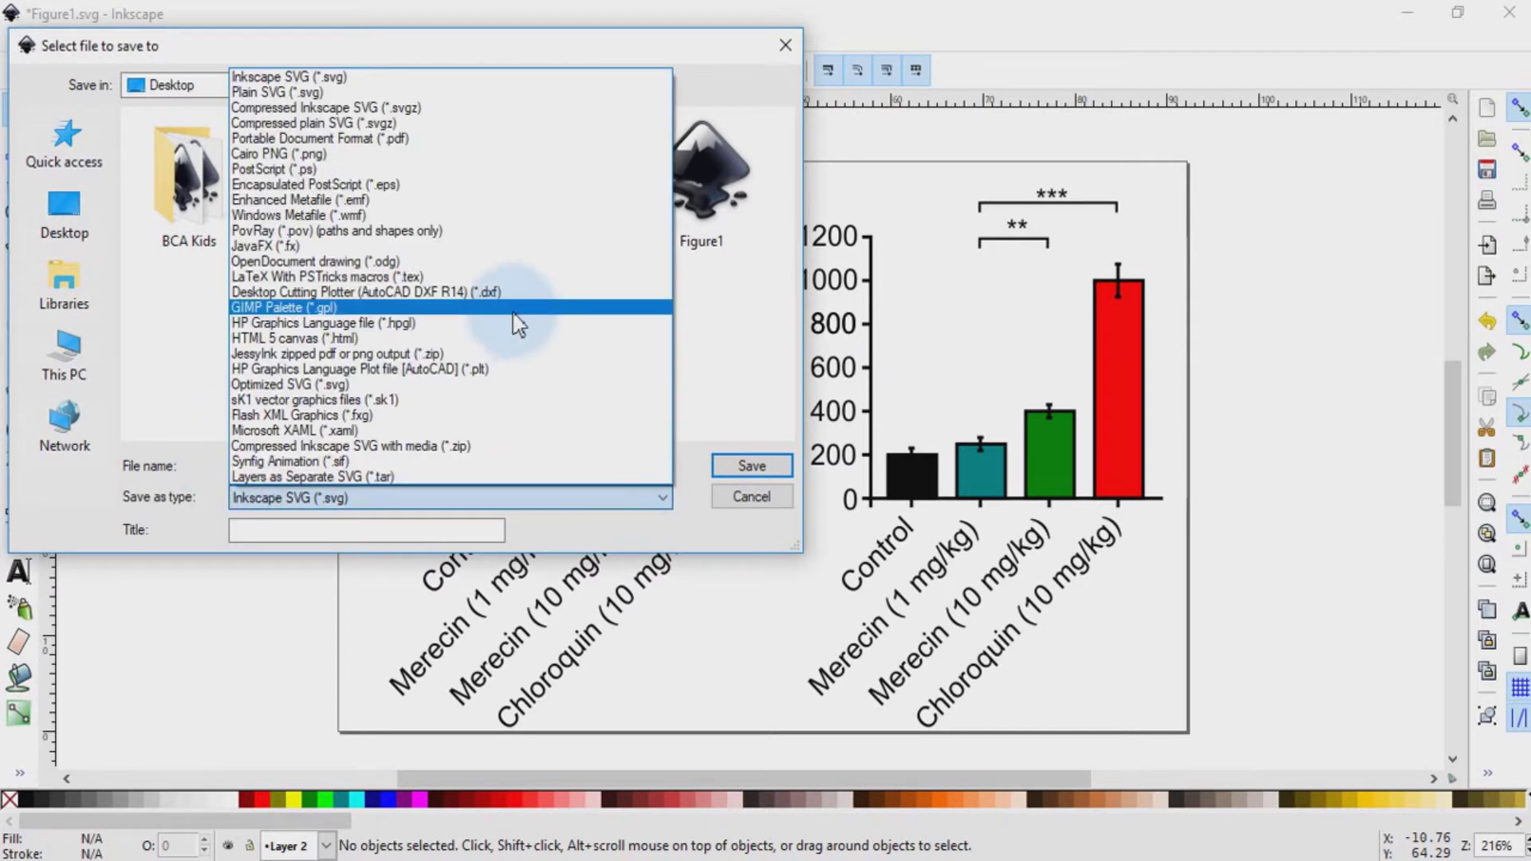
click(443, 200)
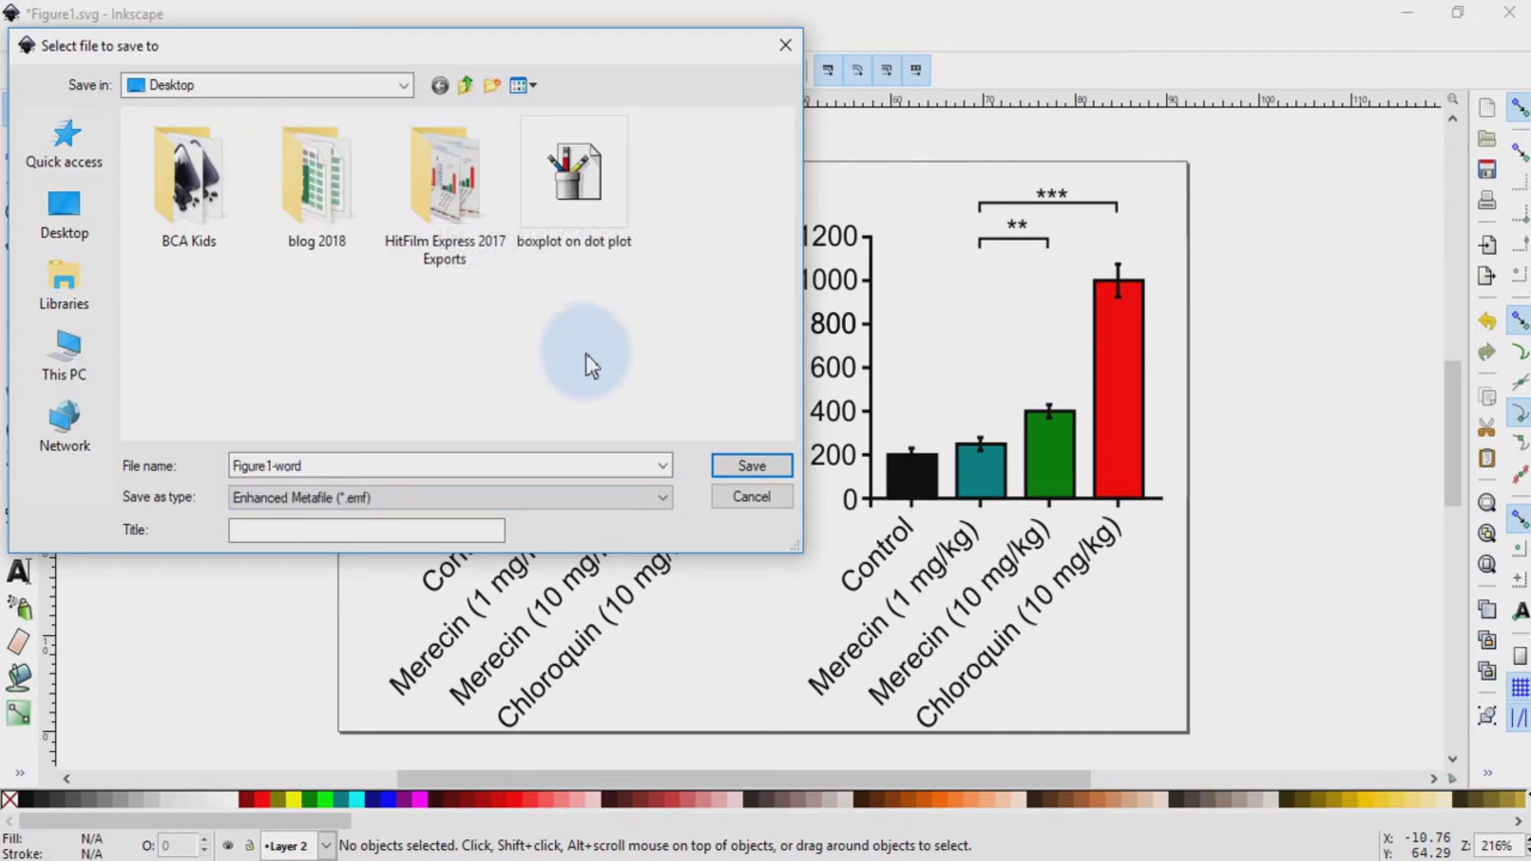
click(730, 474)
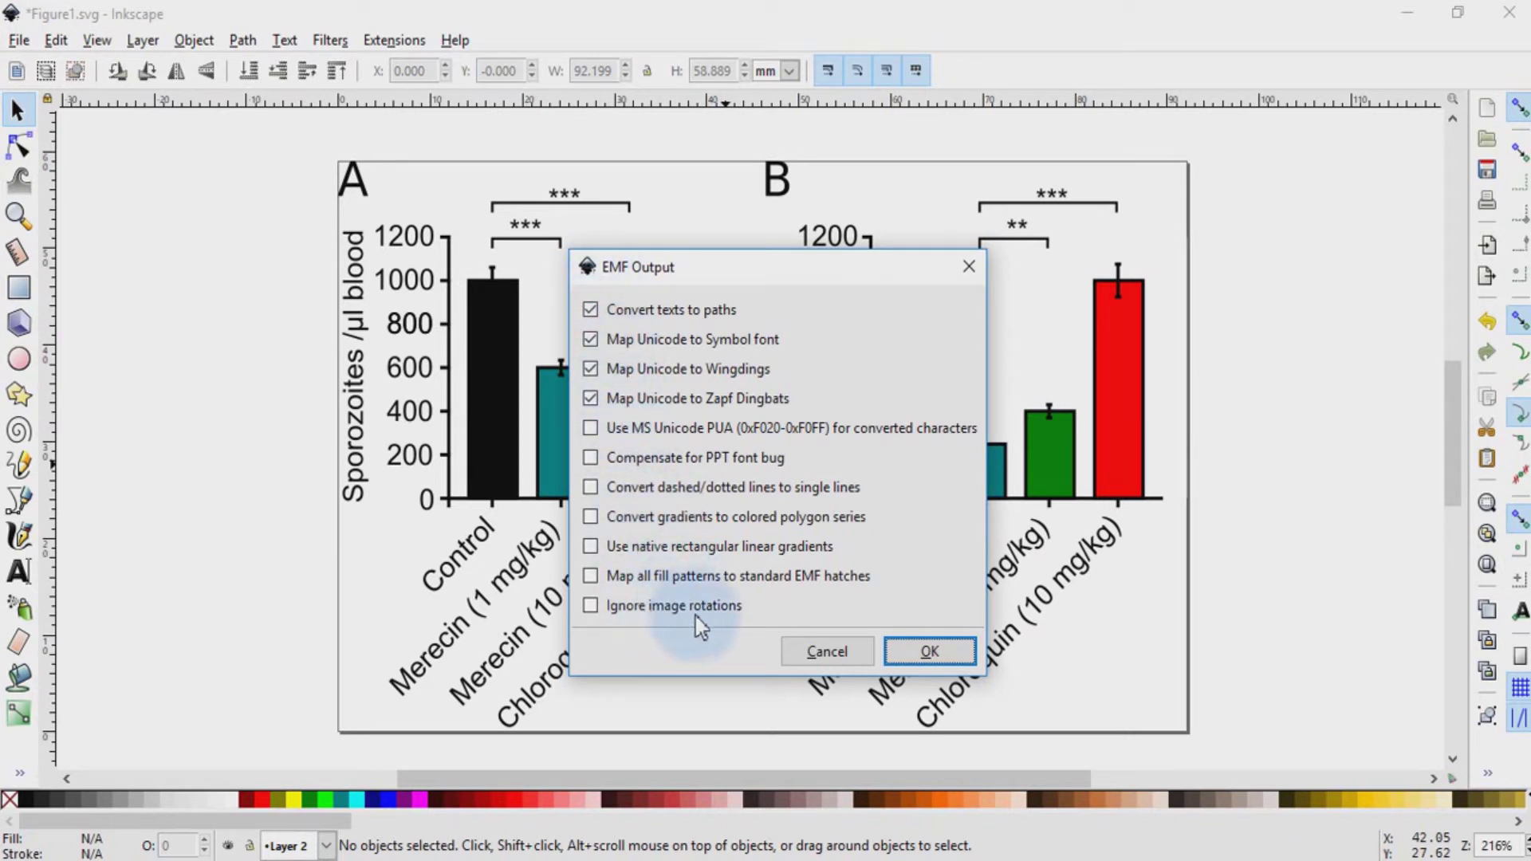
click(931, 653)
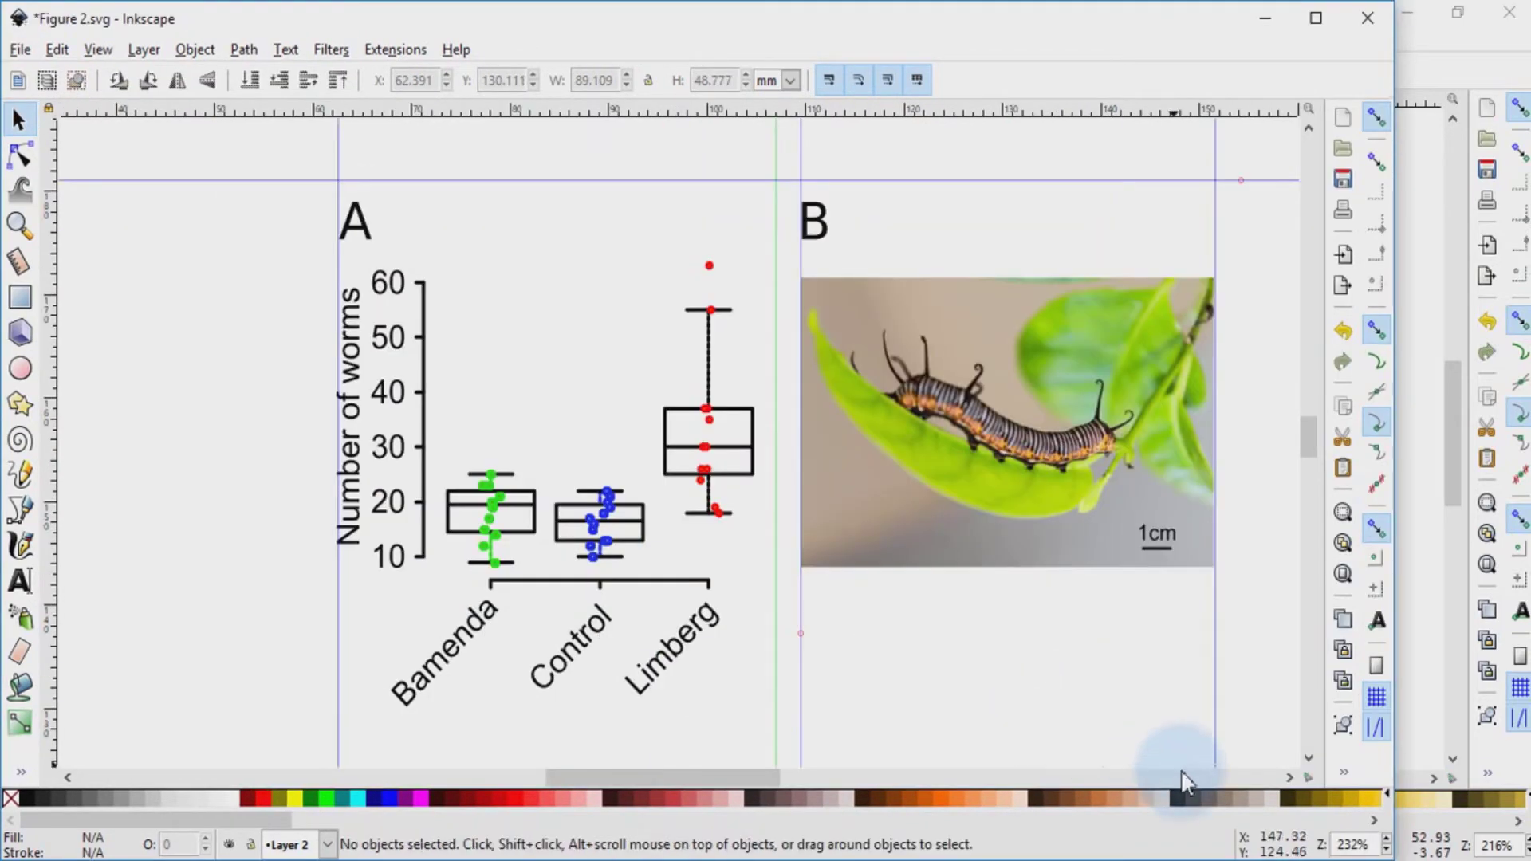
- Select the Figure 2 group and resize the page tightly to it
click(20, 121)
click(750, 435)
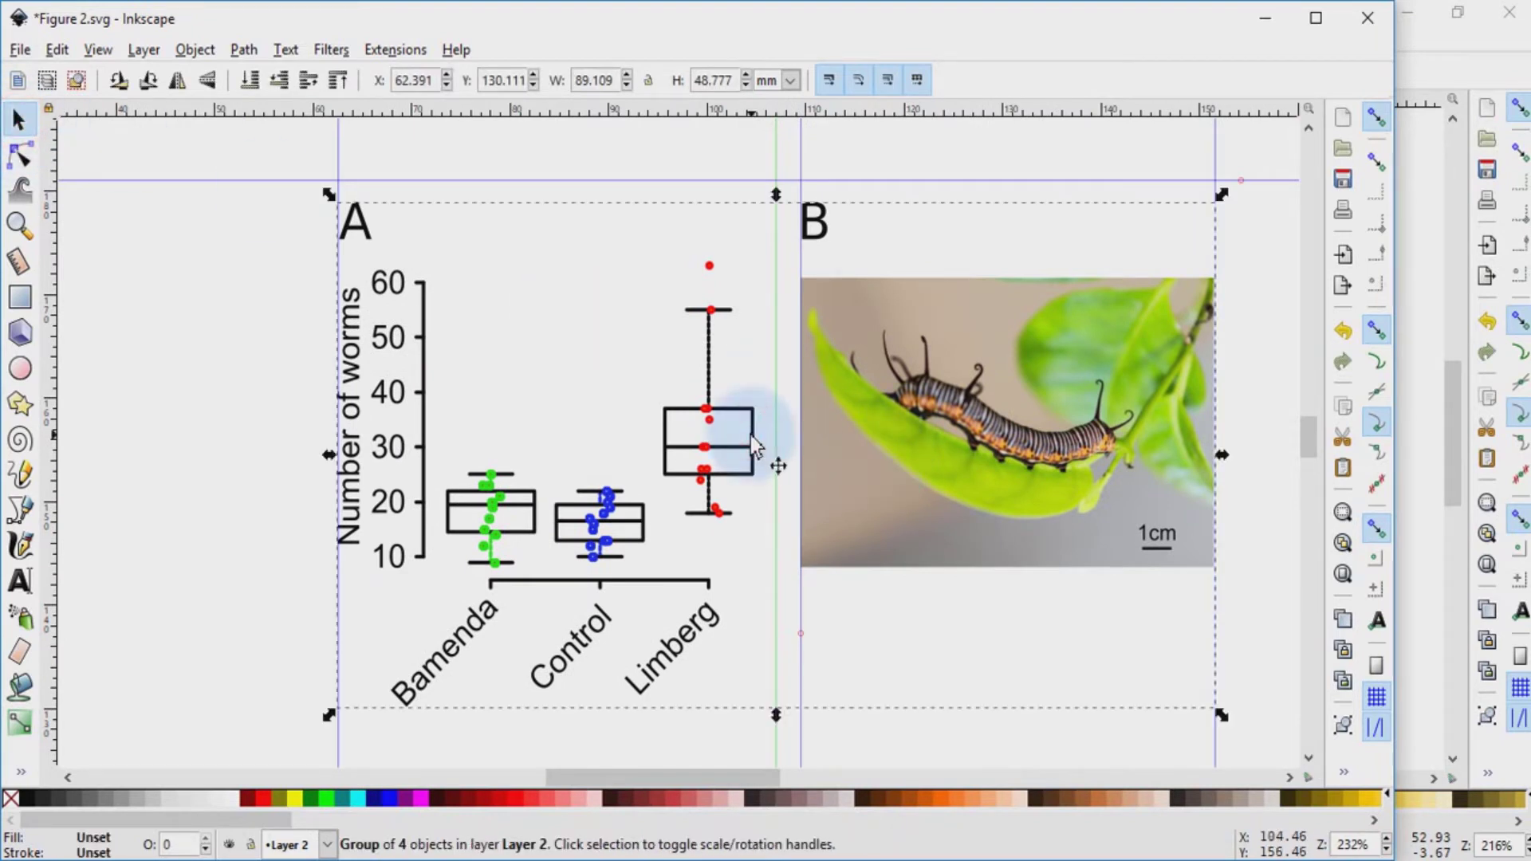
click(20, 49)
click(75, 433)
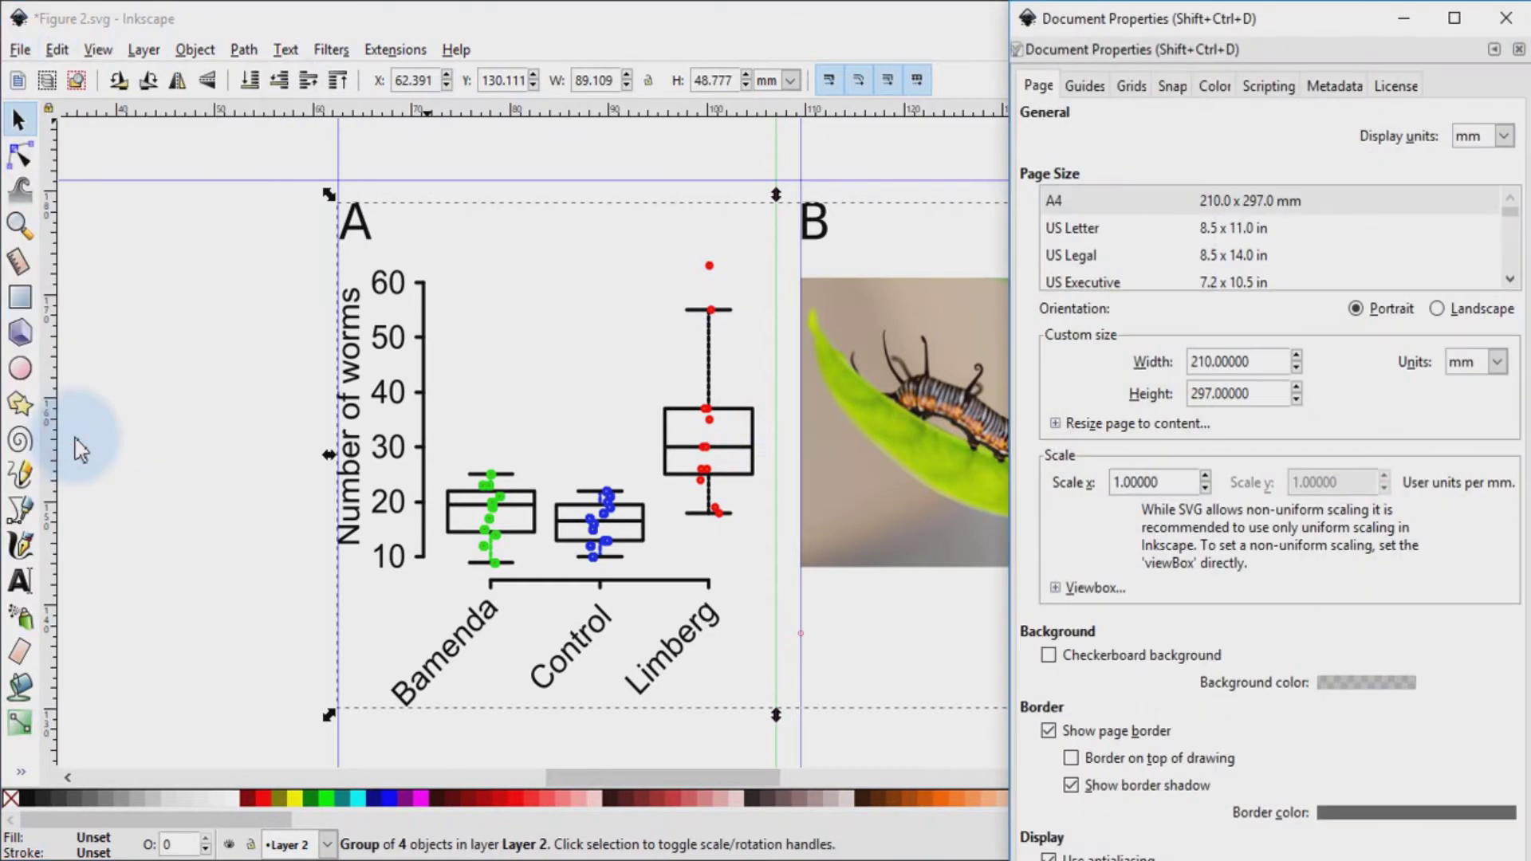
click(1071, 424)
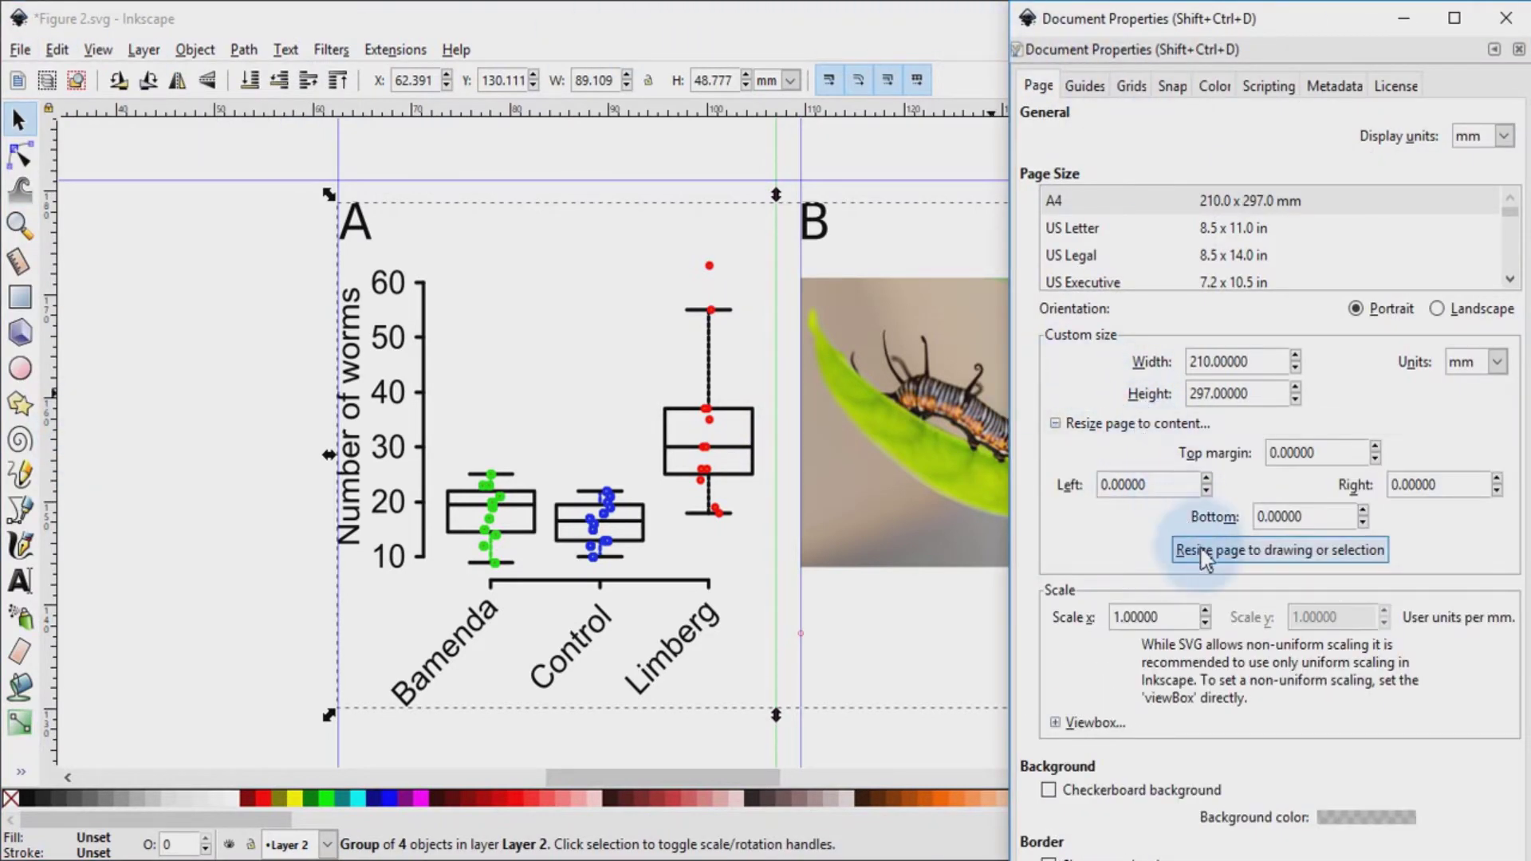
click(1220, 551)
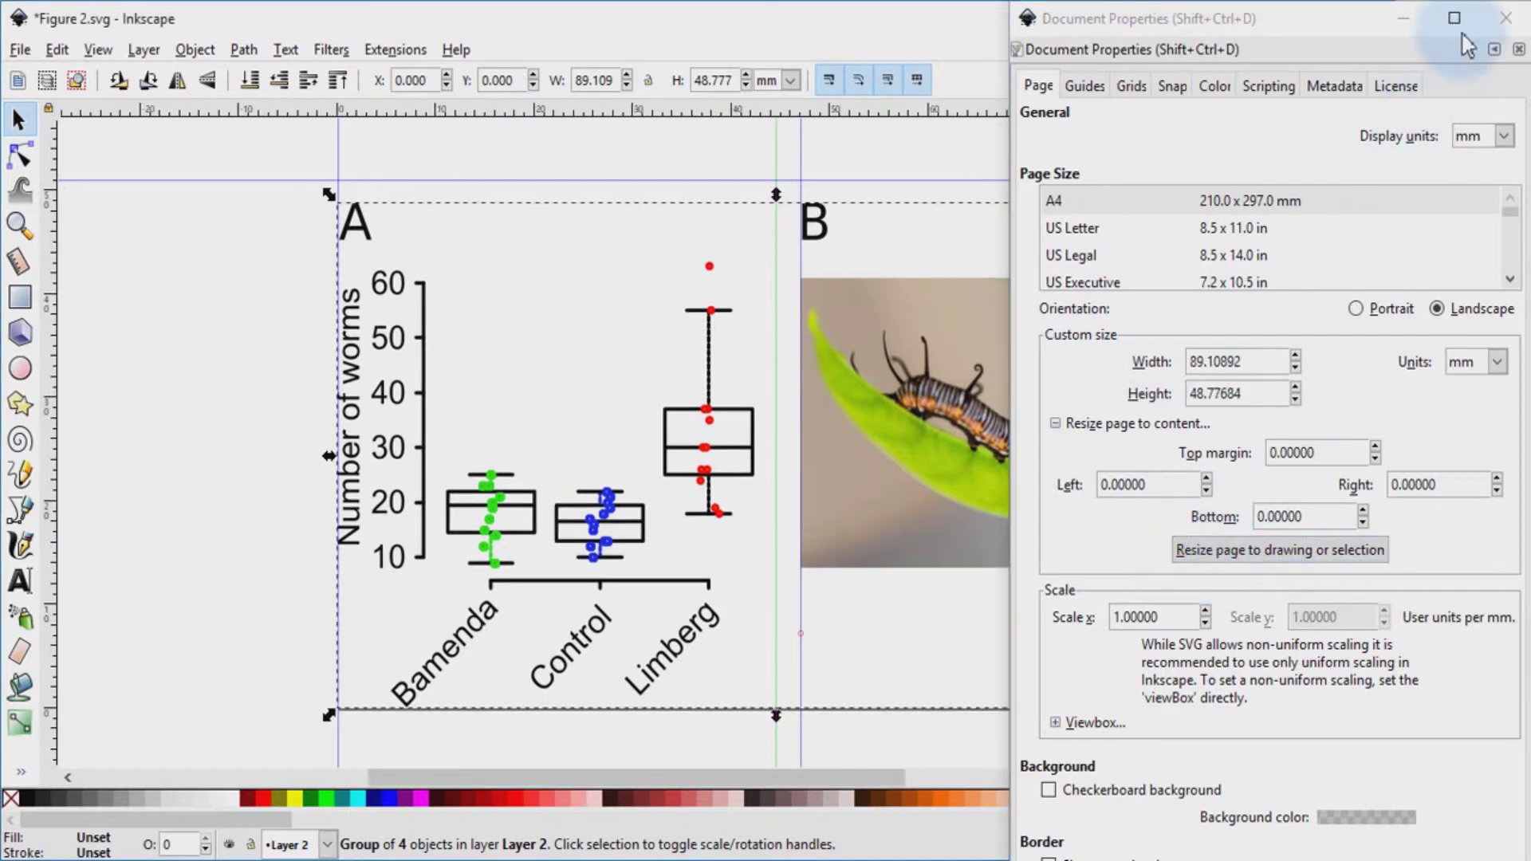
click(1510, 19)
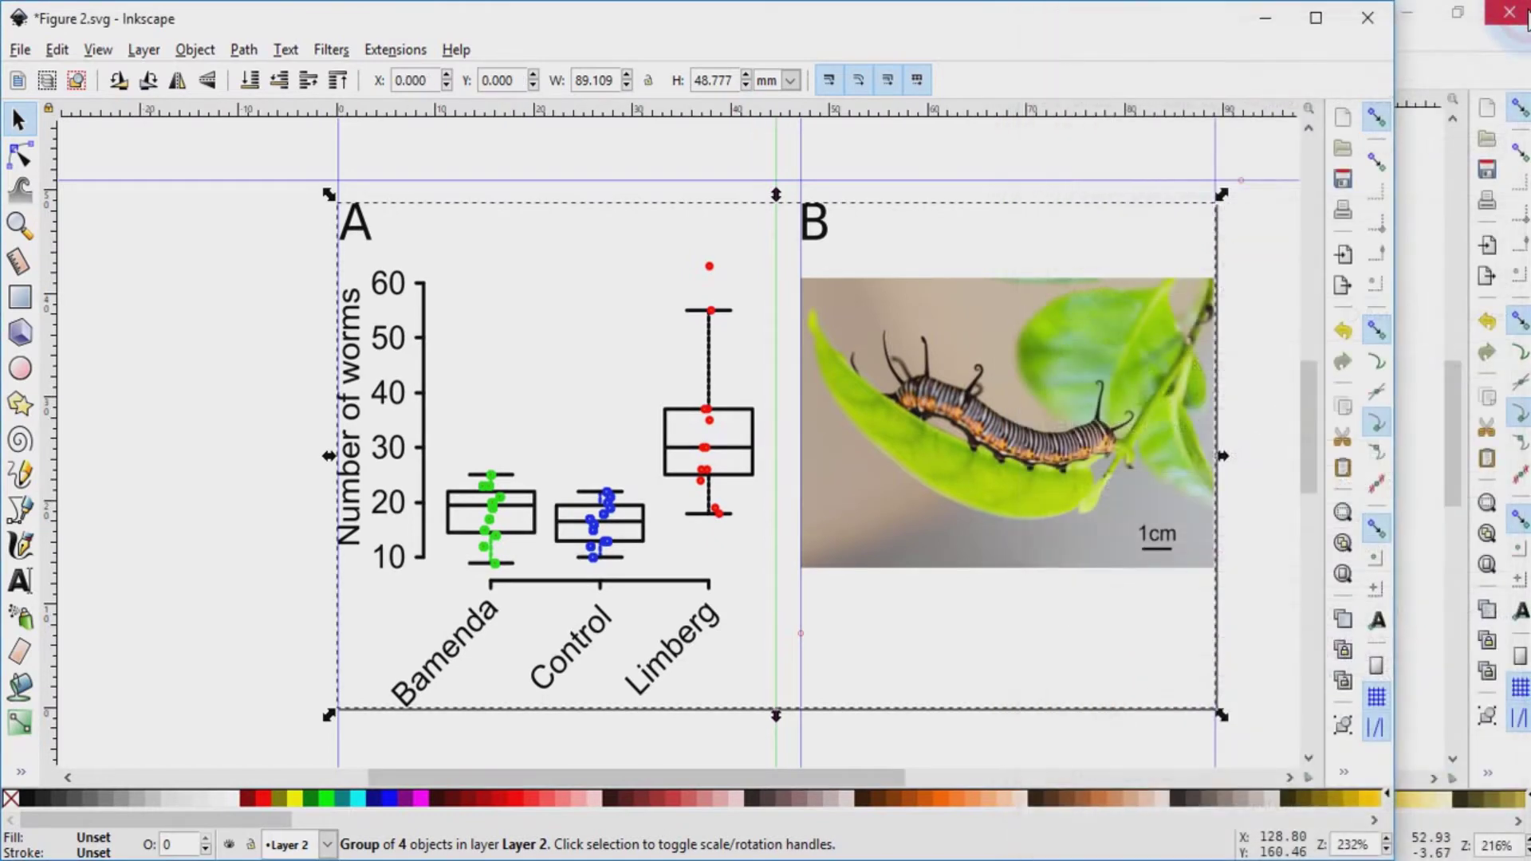
click(20, 51)
- Save Figure 2 on the Desktop as Enhanced Metafile 'Figure 2-word'
click(60, 224)
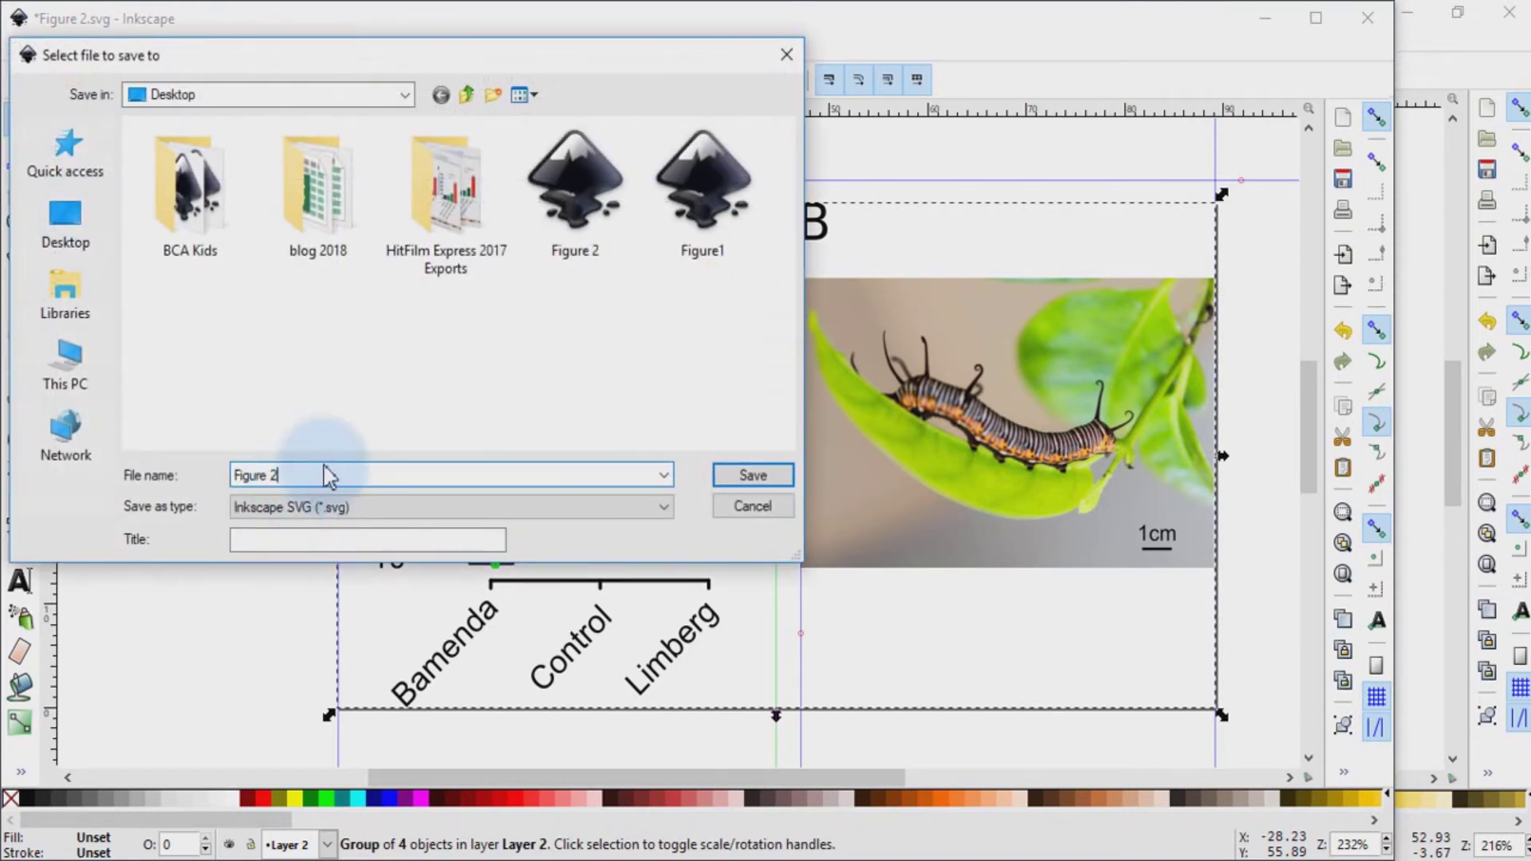
text(-word)
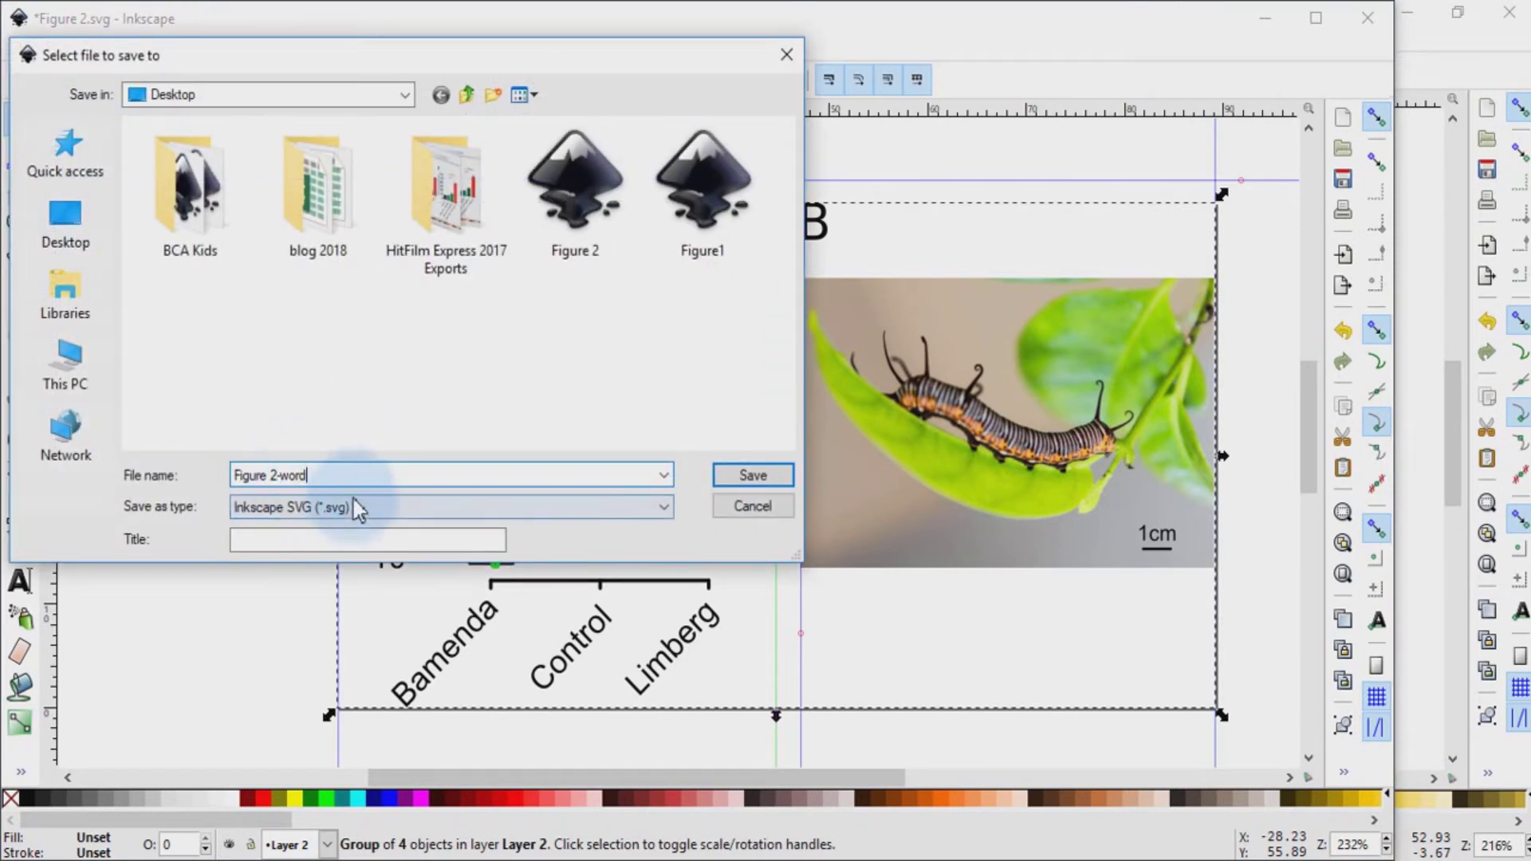
click(354, 508)
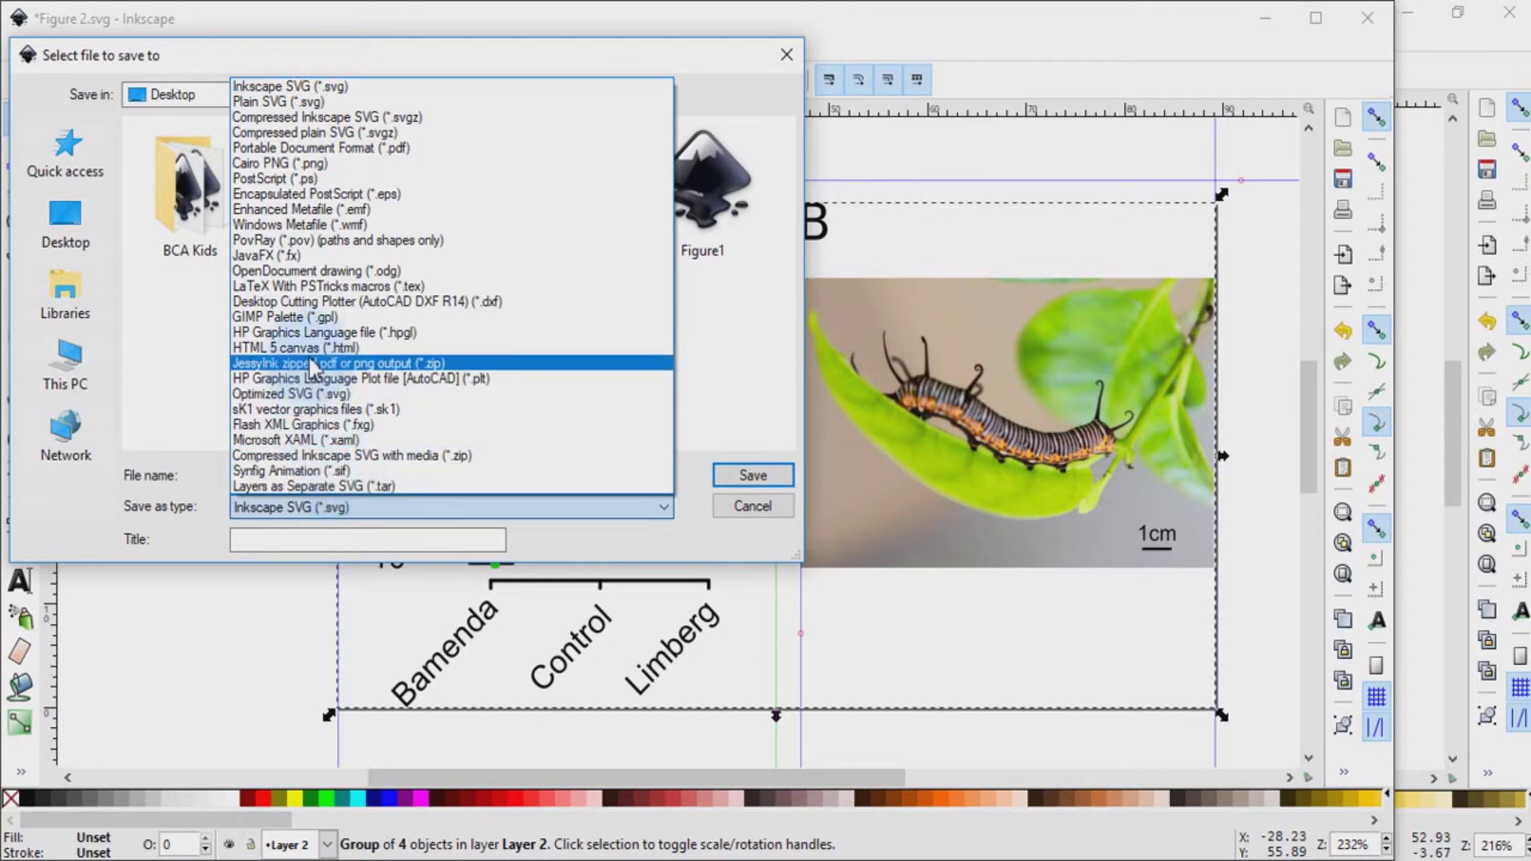
click(301, 210)
click(757, 477)
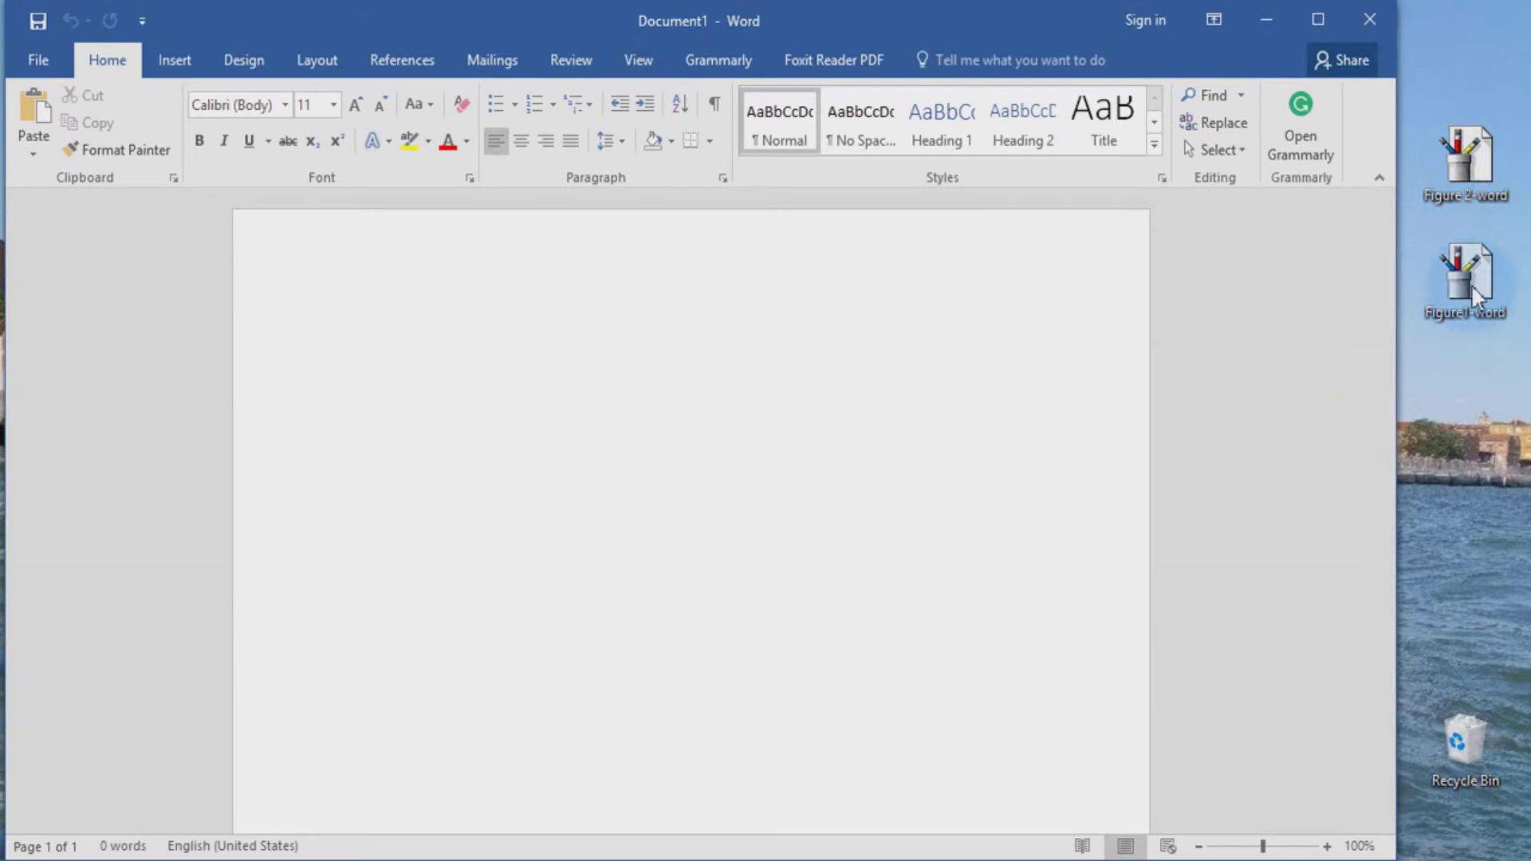
mouse_move(785, 332)
text(Inserting into word)
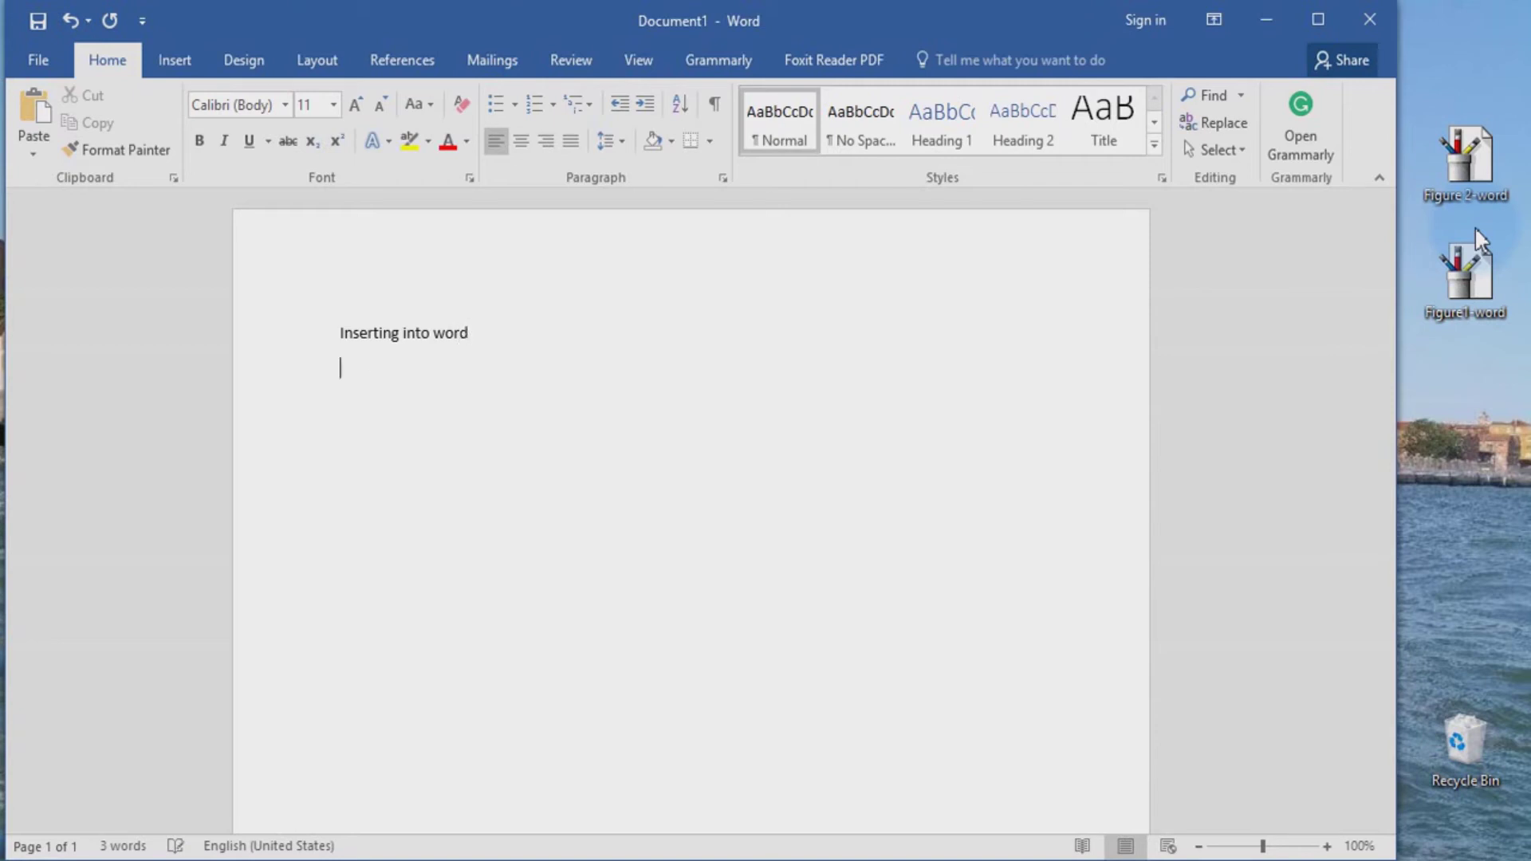
- Insert the Figure1-word picture below the 'Inserting into word' heading and place the cursor beneath it
key(Return)
key(Return)
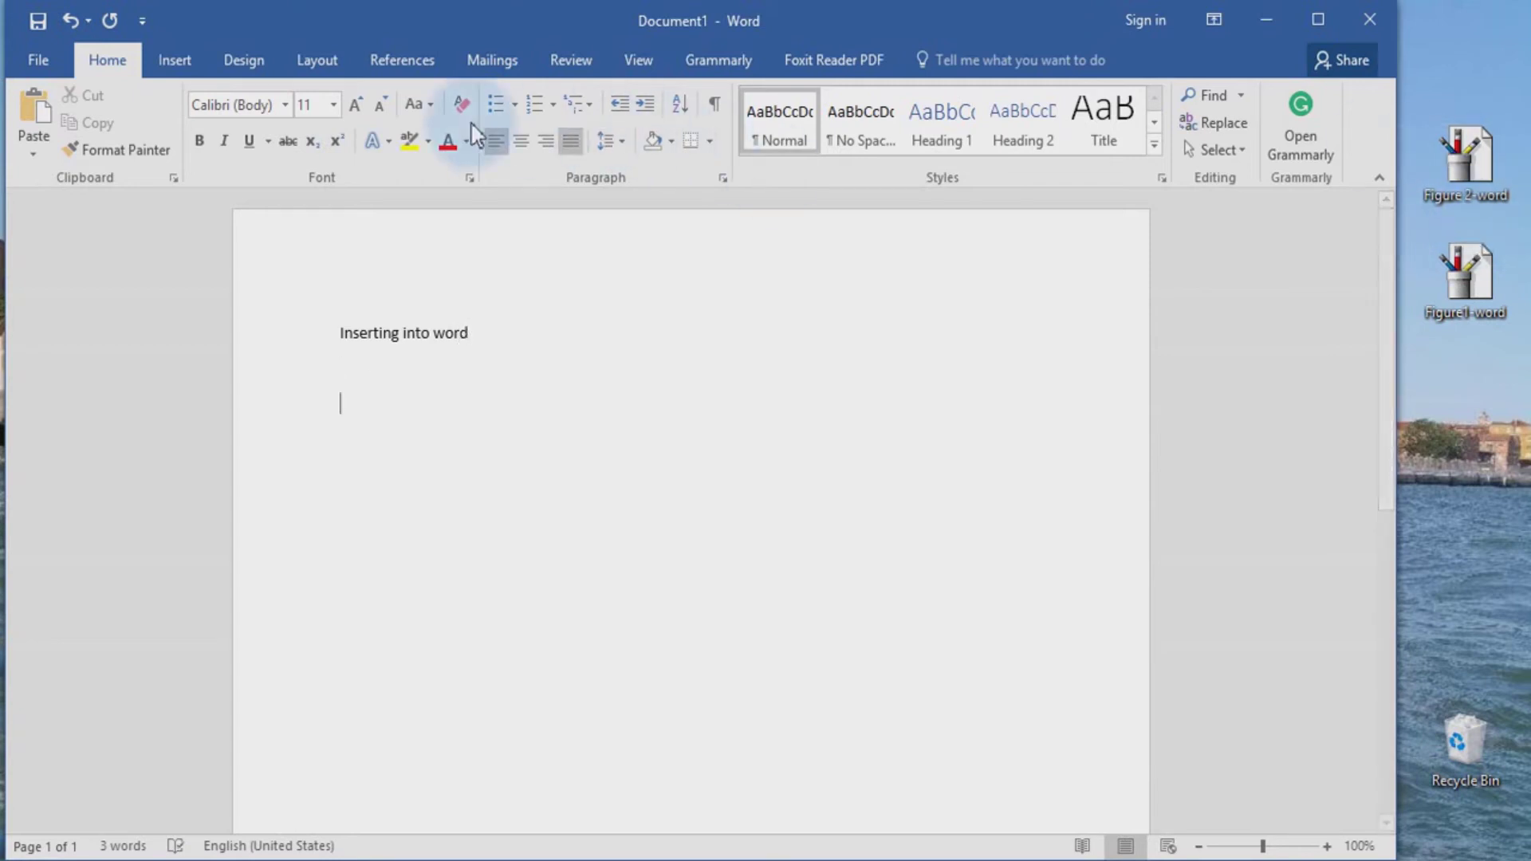
click(174, 63)
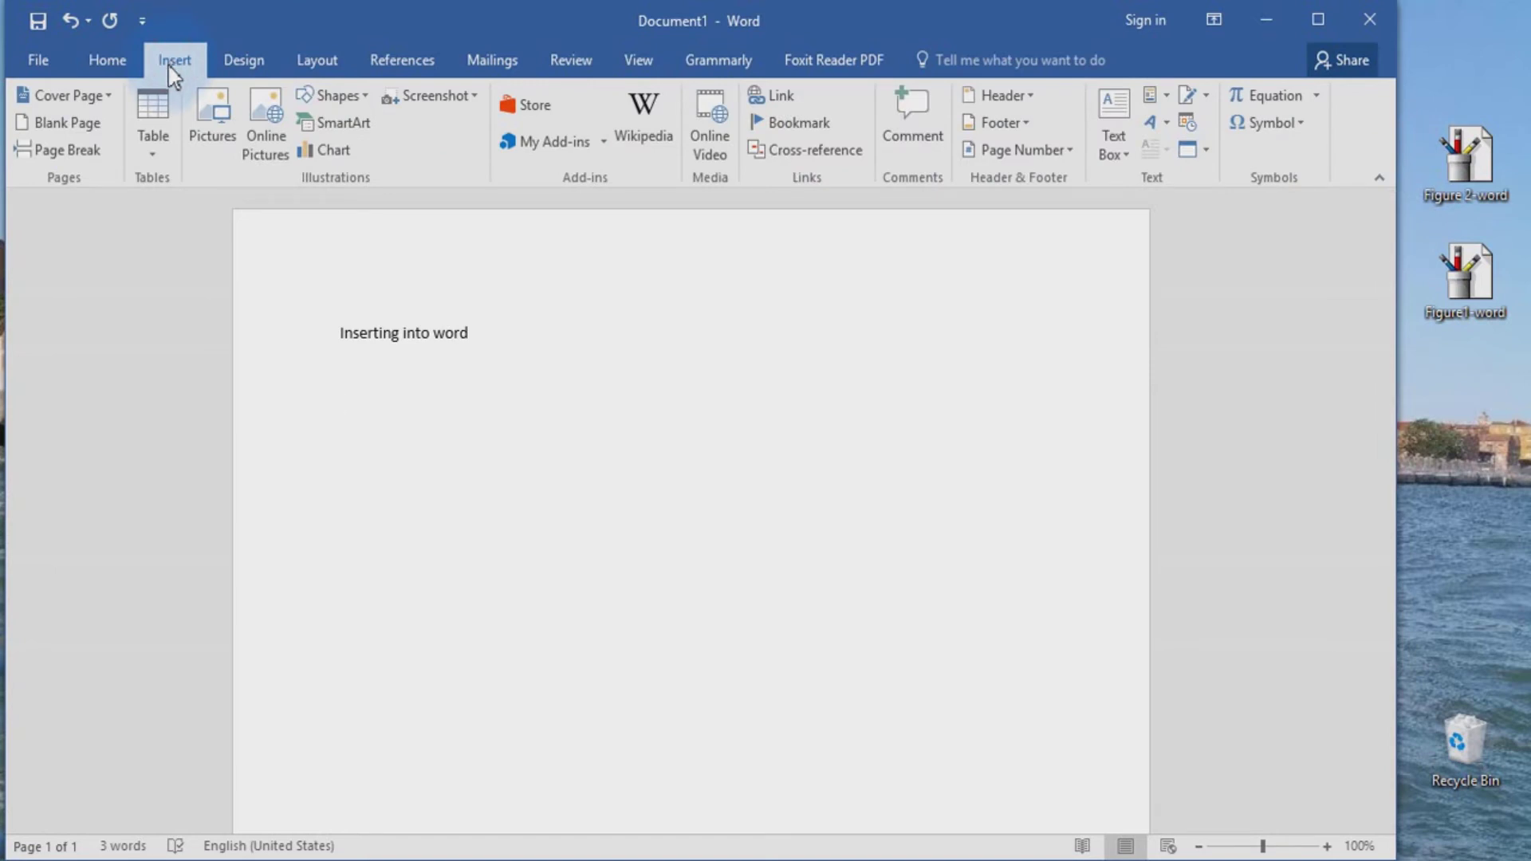
click(210, 115)
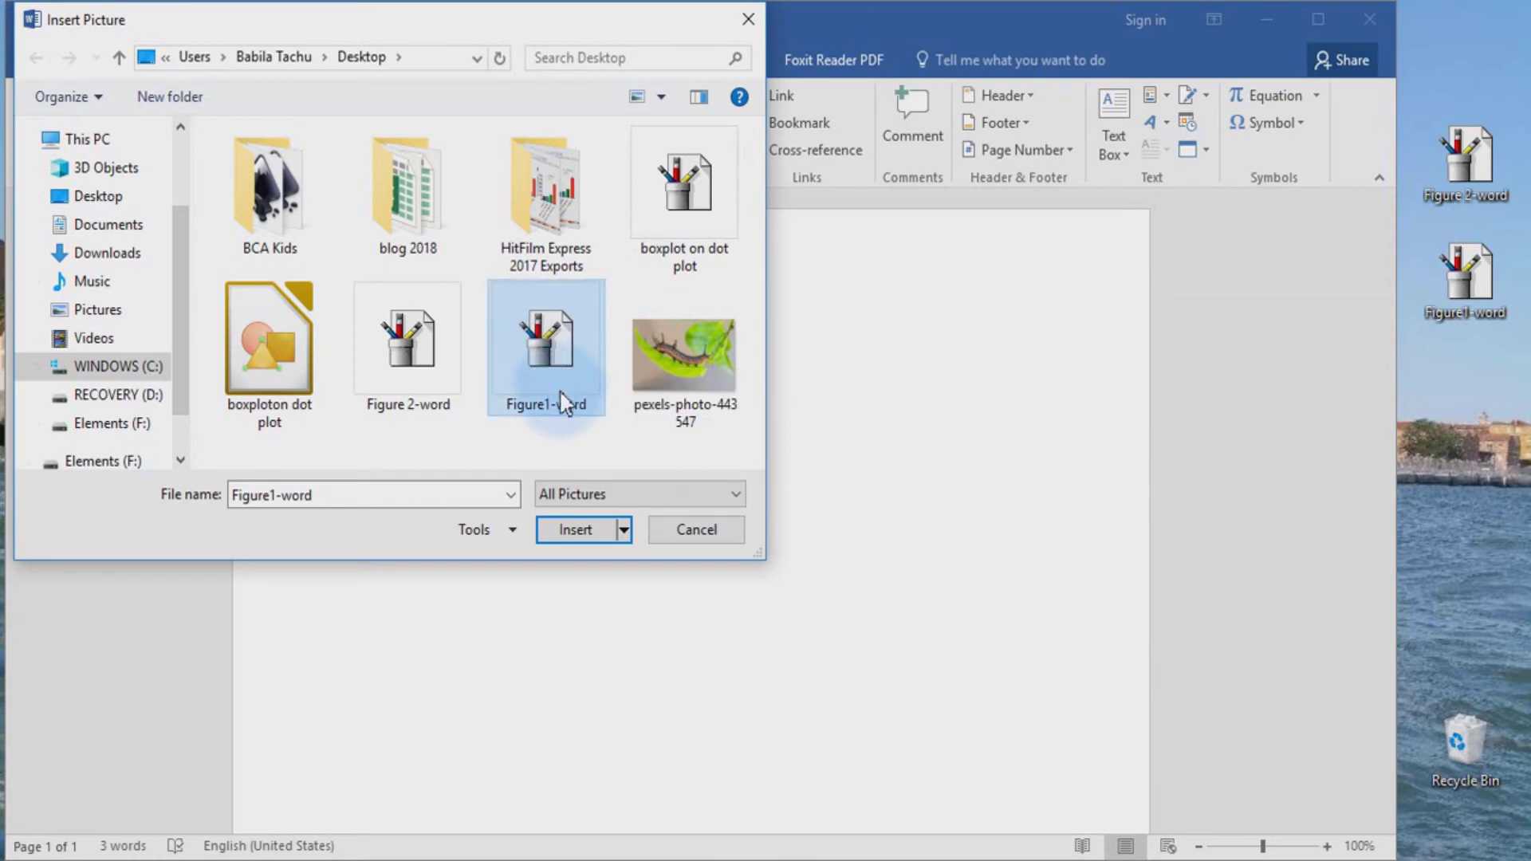
click(576, 530)
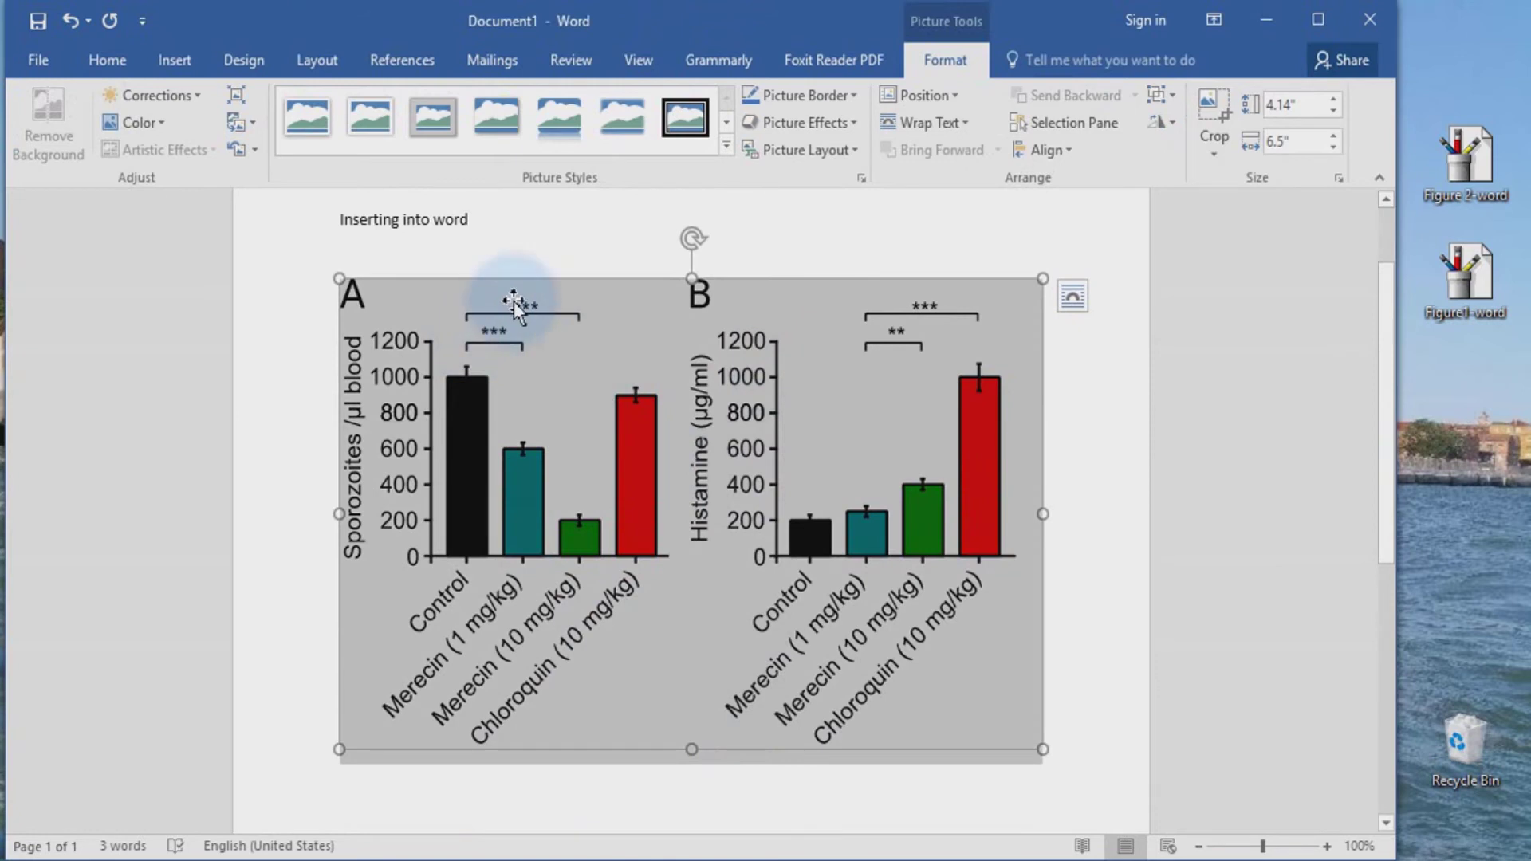
click(1078, 542)
click(680, 448)
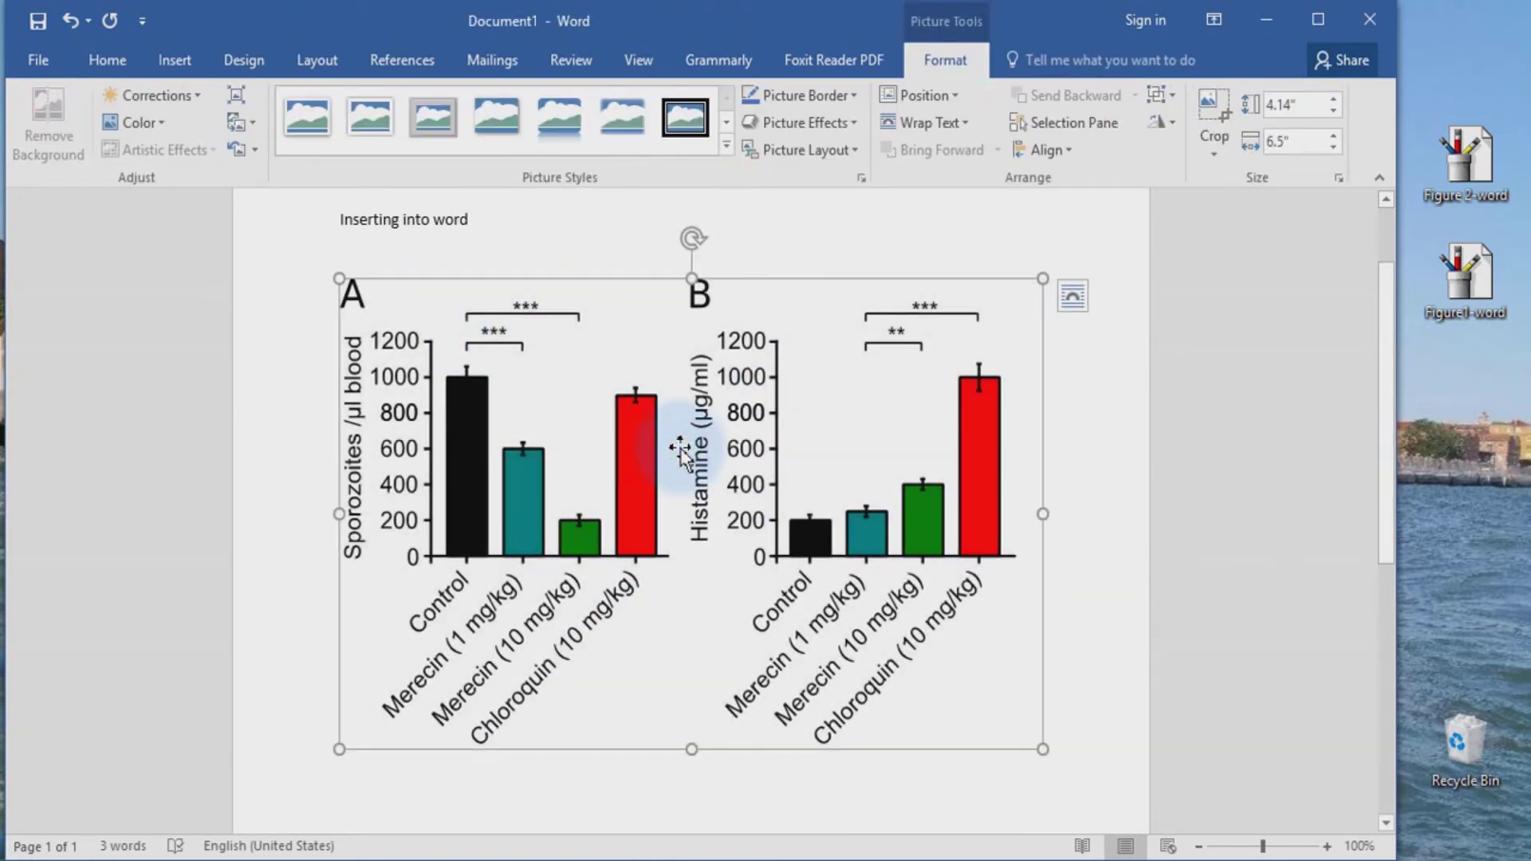
click(1169, 749)
text(This is figure 2)
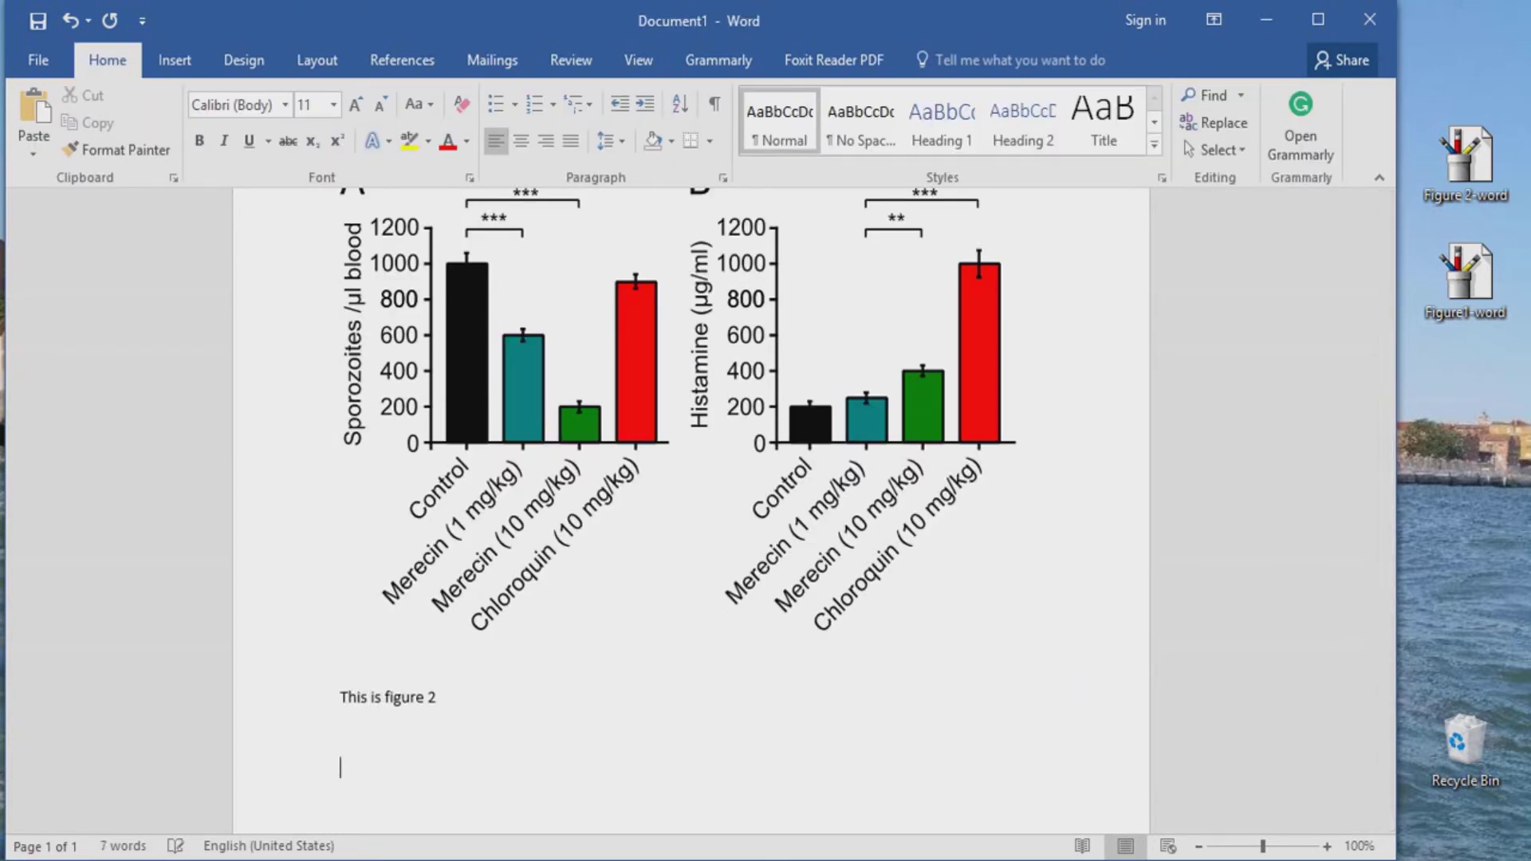
scroll(1357, 635, down, 1)
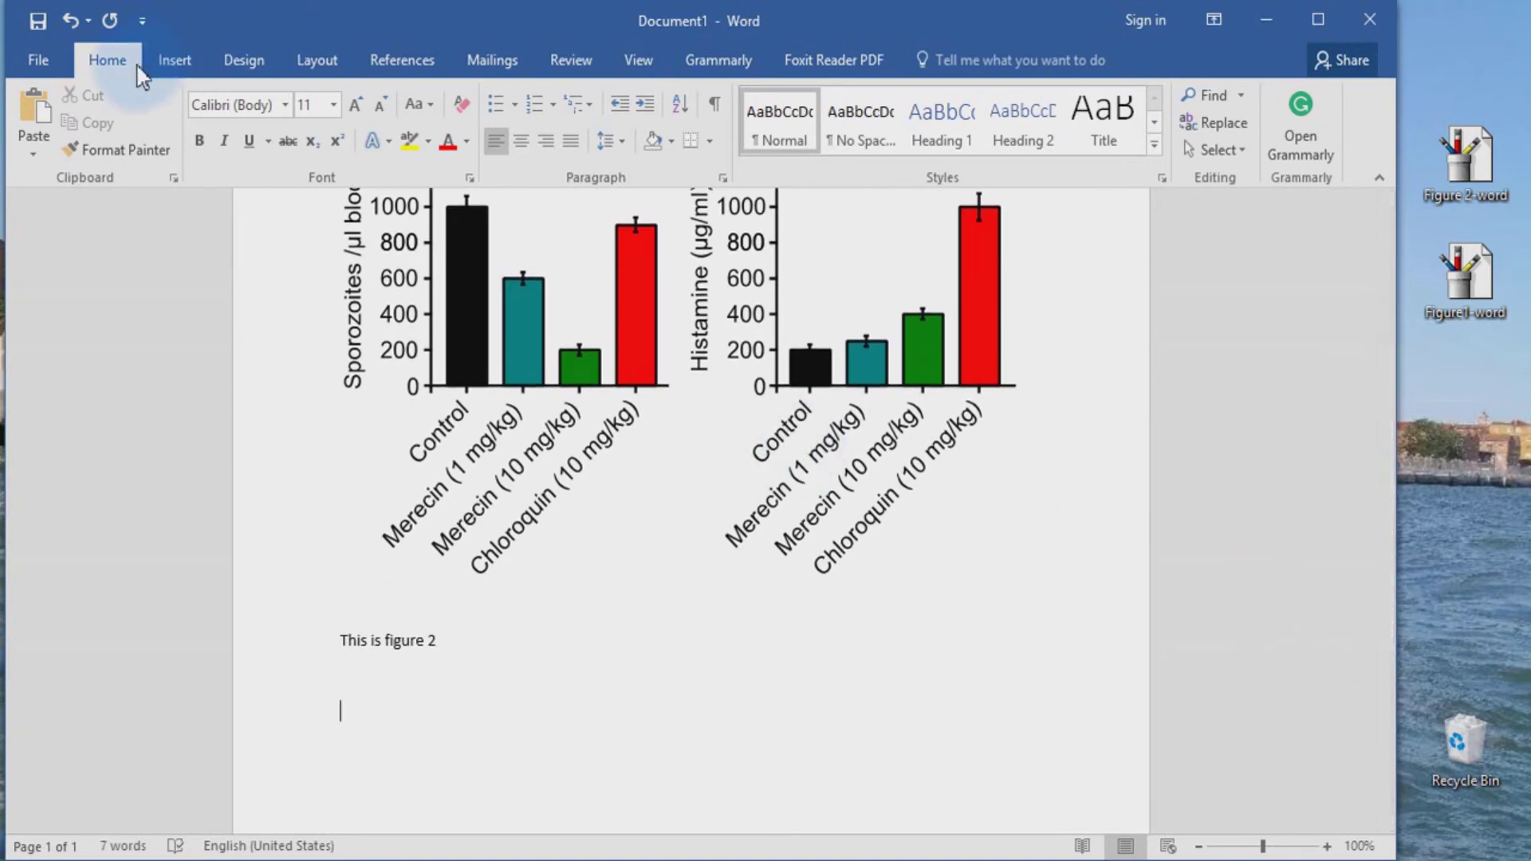
- Insert the Figure 2-word picture below the 'This is figure 2' line
click(162, 53)
click(226, 120)
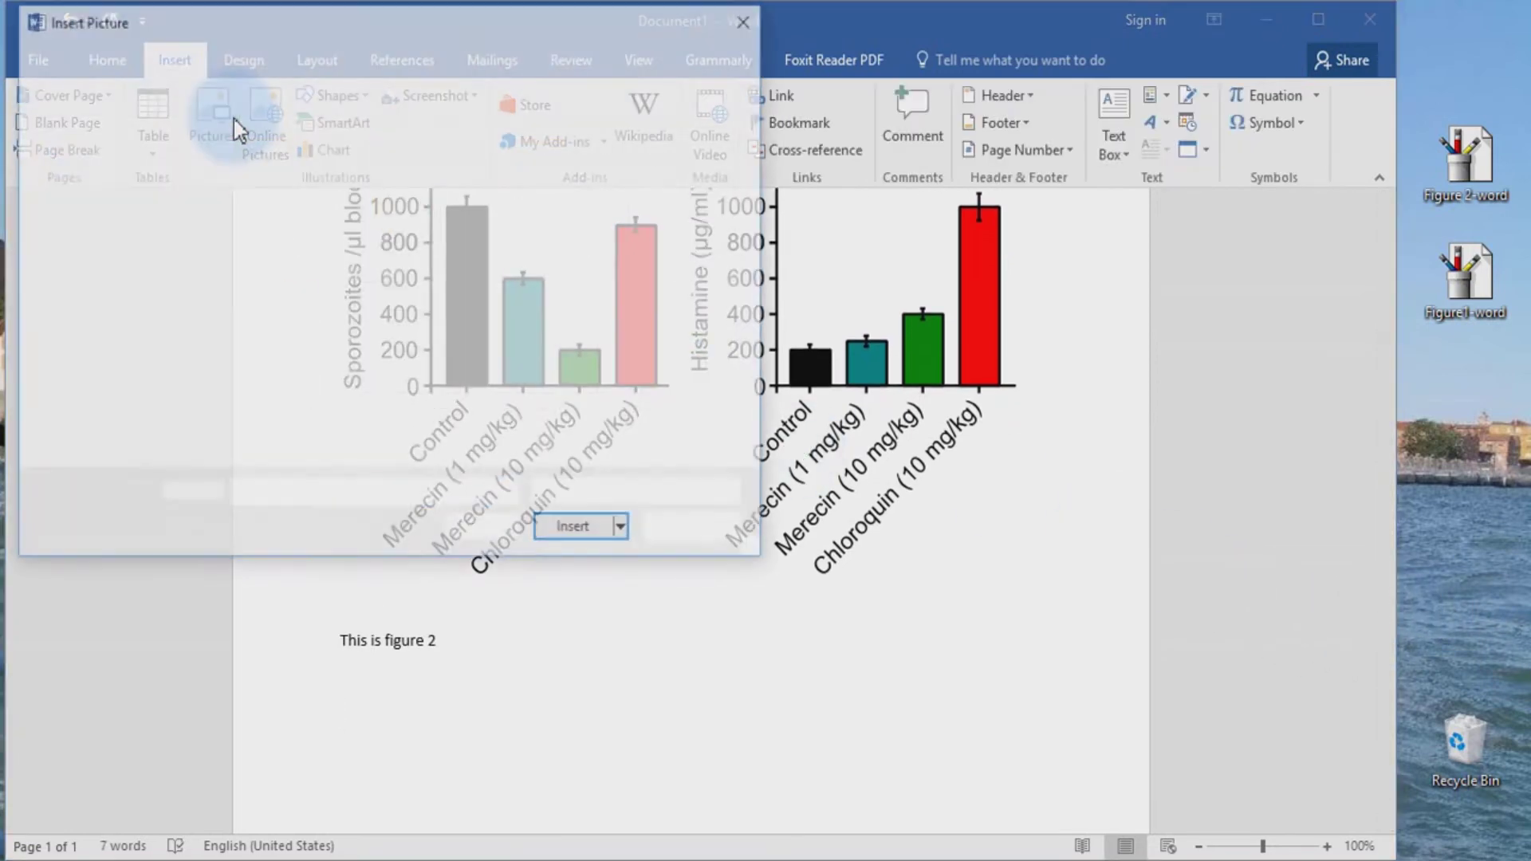
click(407, 359)
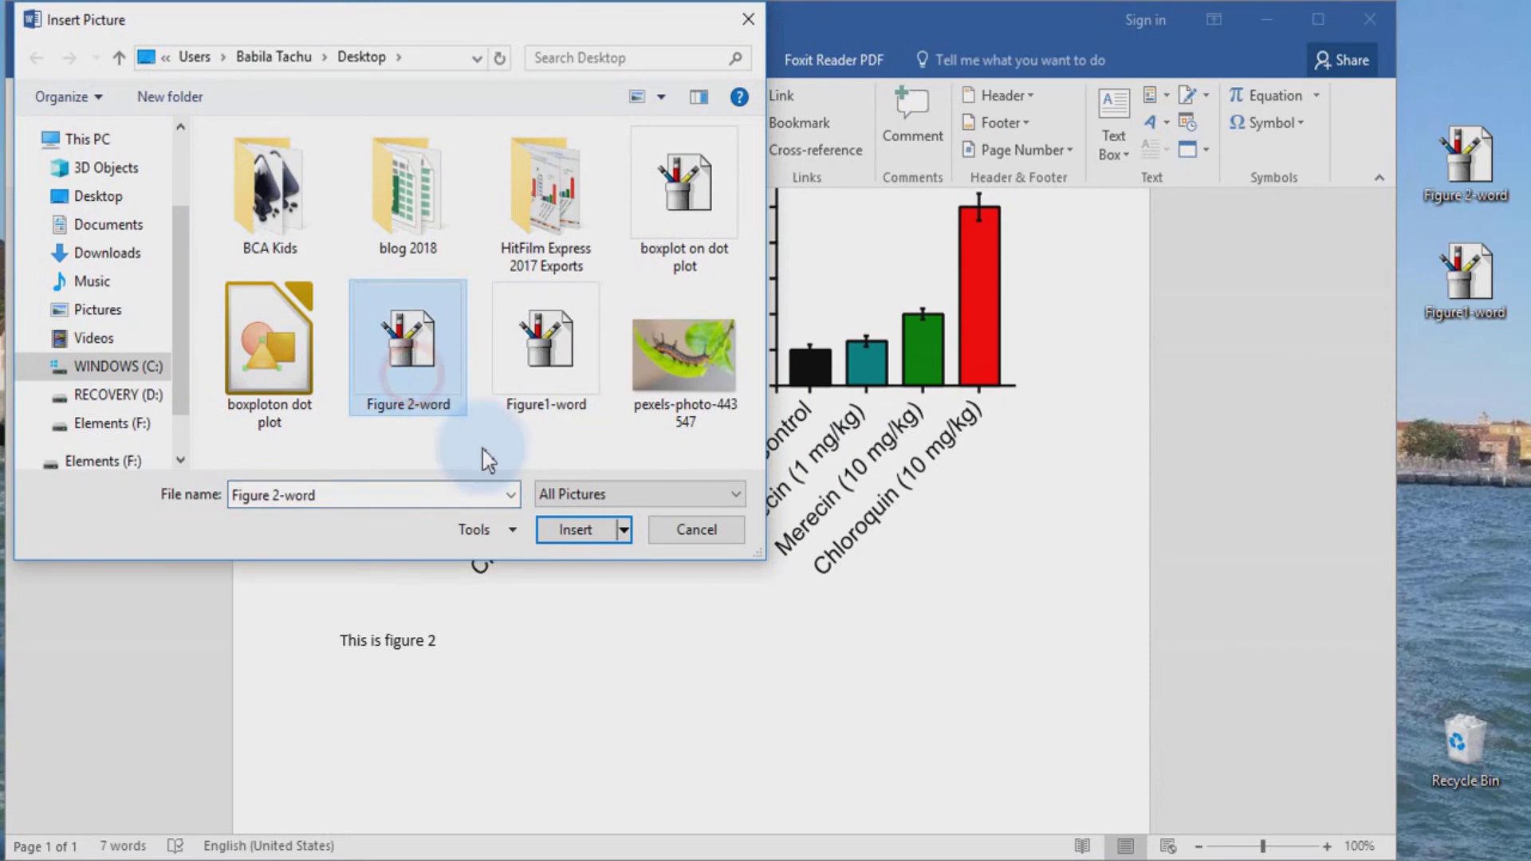
click(599, 535)
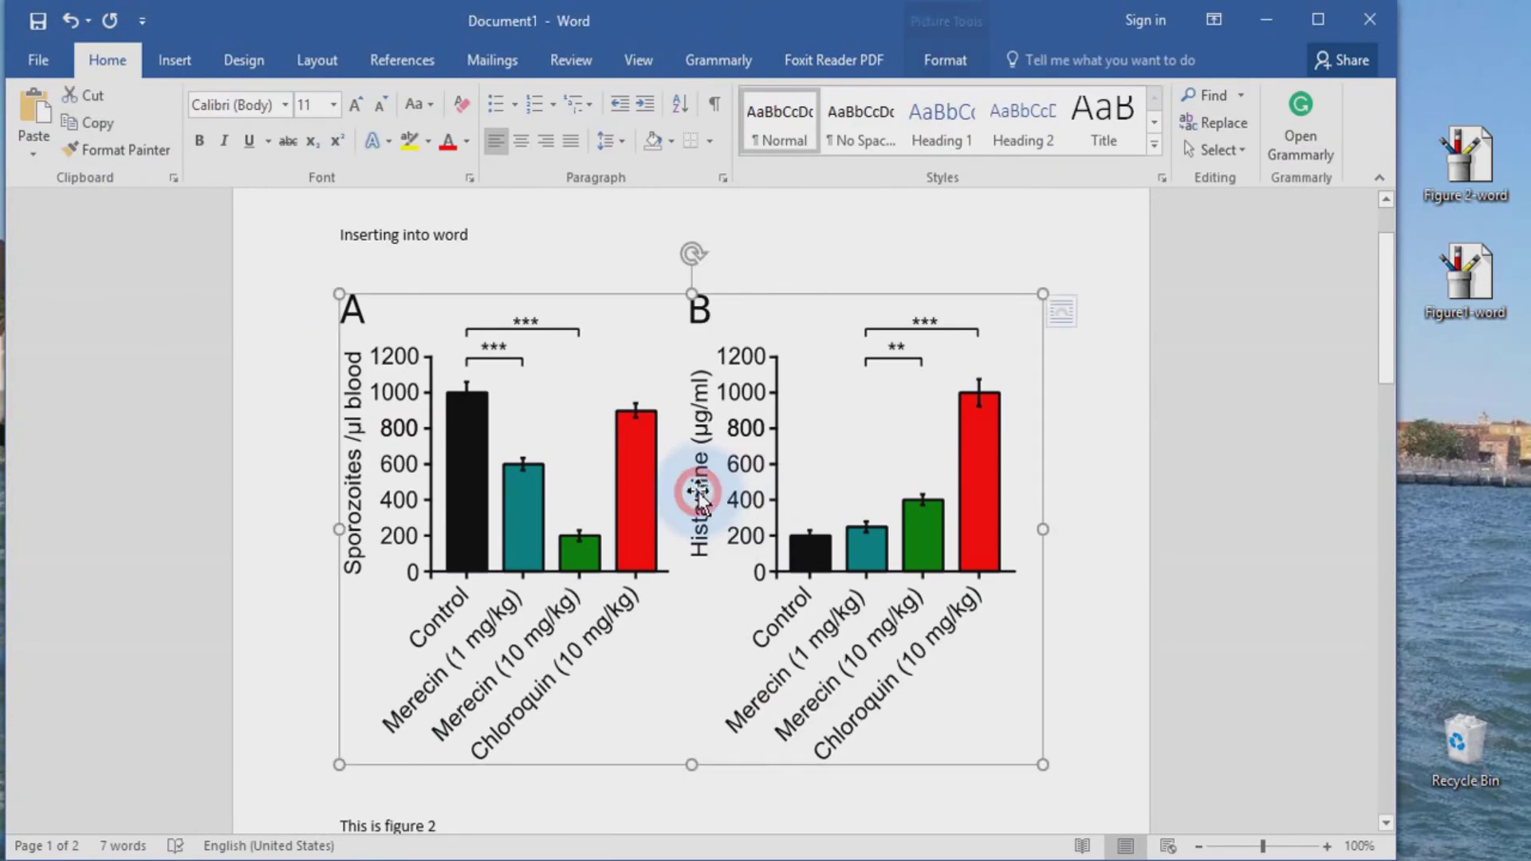
scroll(699, 493, down, 1)
scroll(699, 493, down, 3)
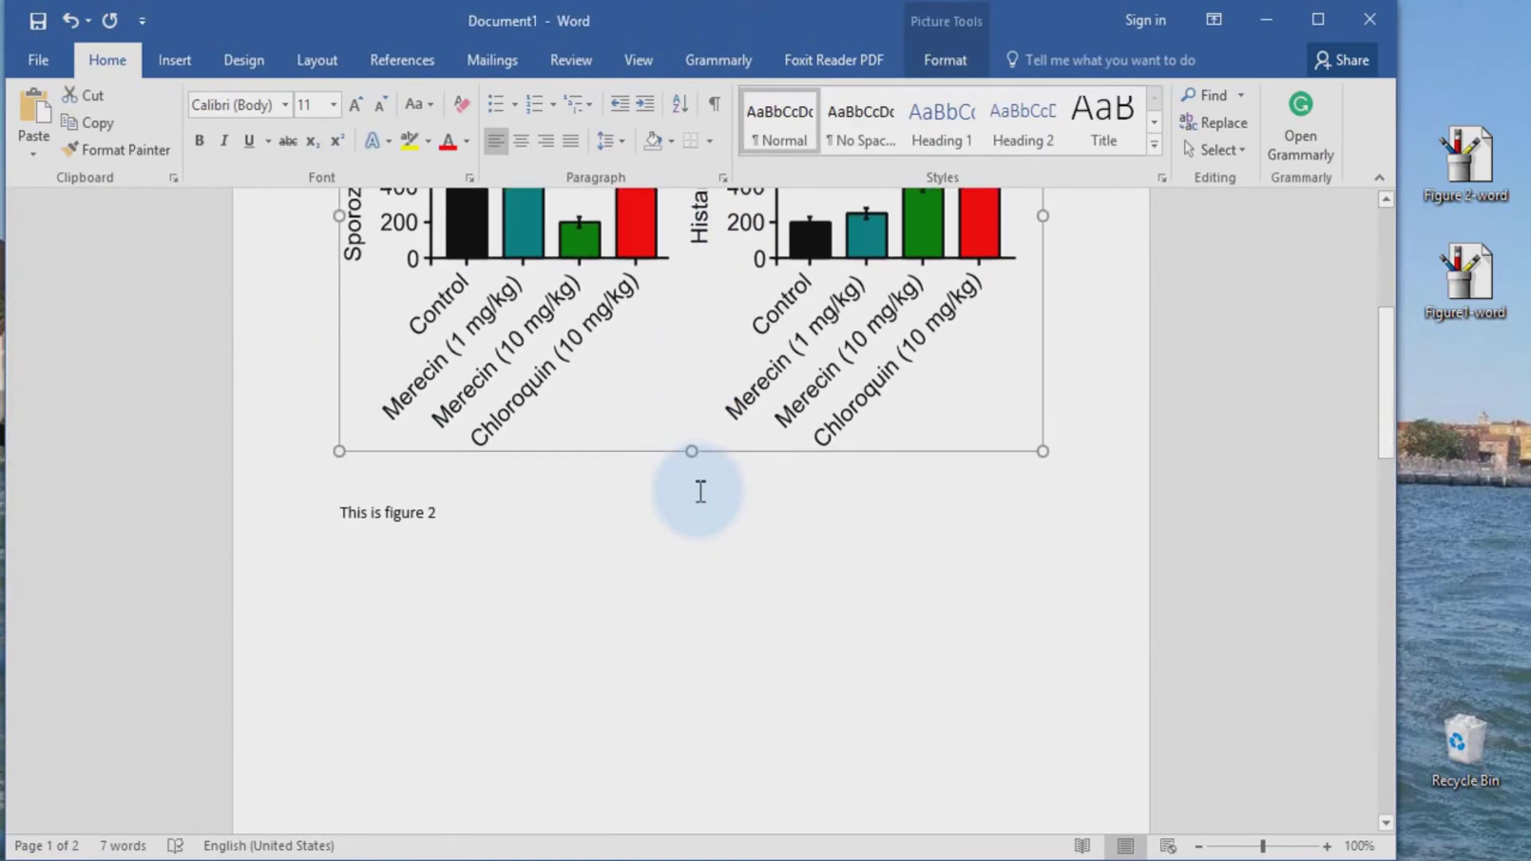
scroll(700, 493, down, 4)
scroll(699, 494, down, 3)
- Select the inserted figures and bring up picture options for the bar chart
click(691, 645)
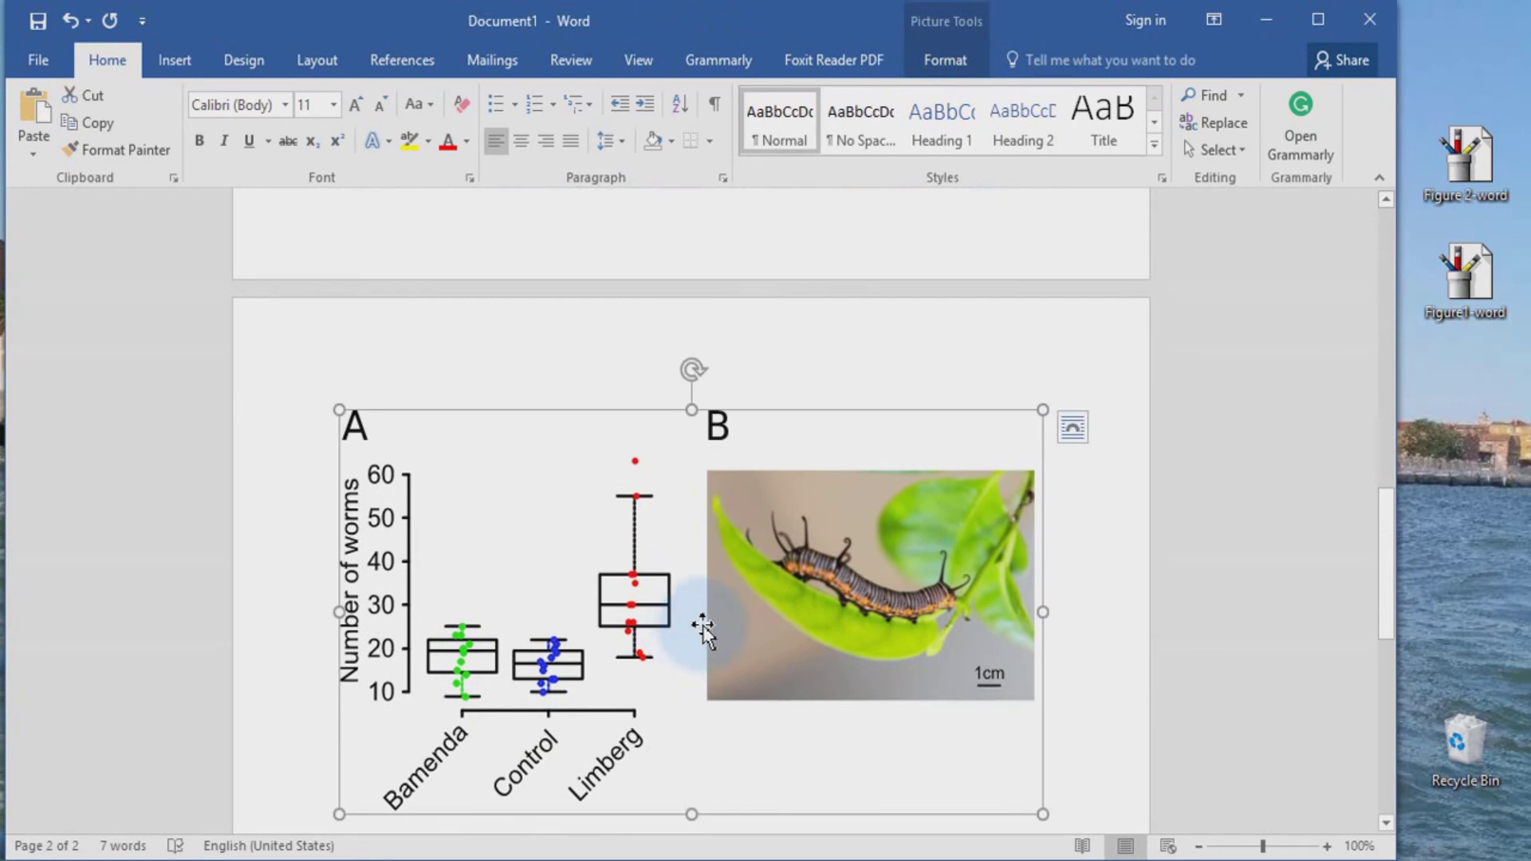
scroll(702, 626, up, 5)
click(679, 503)
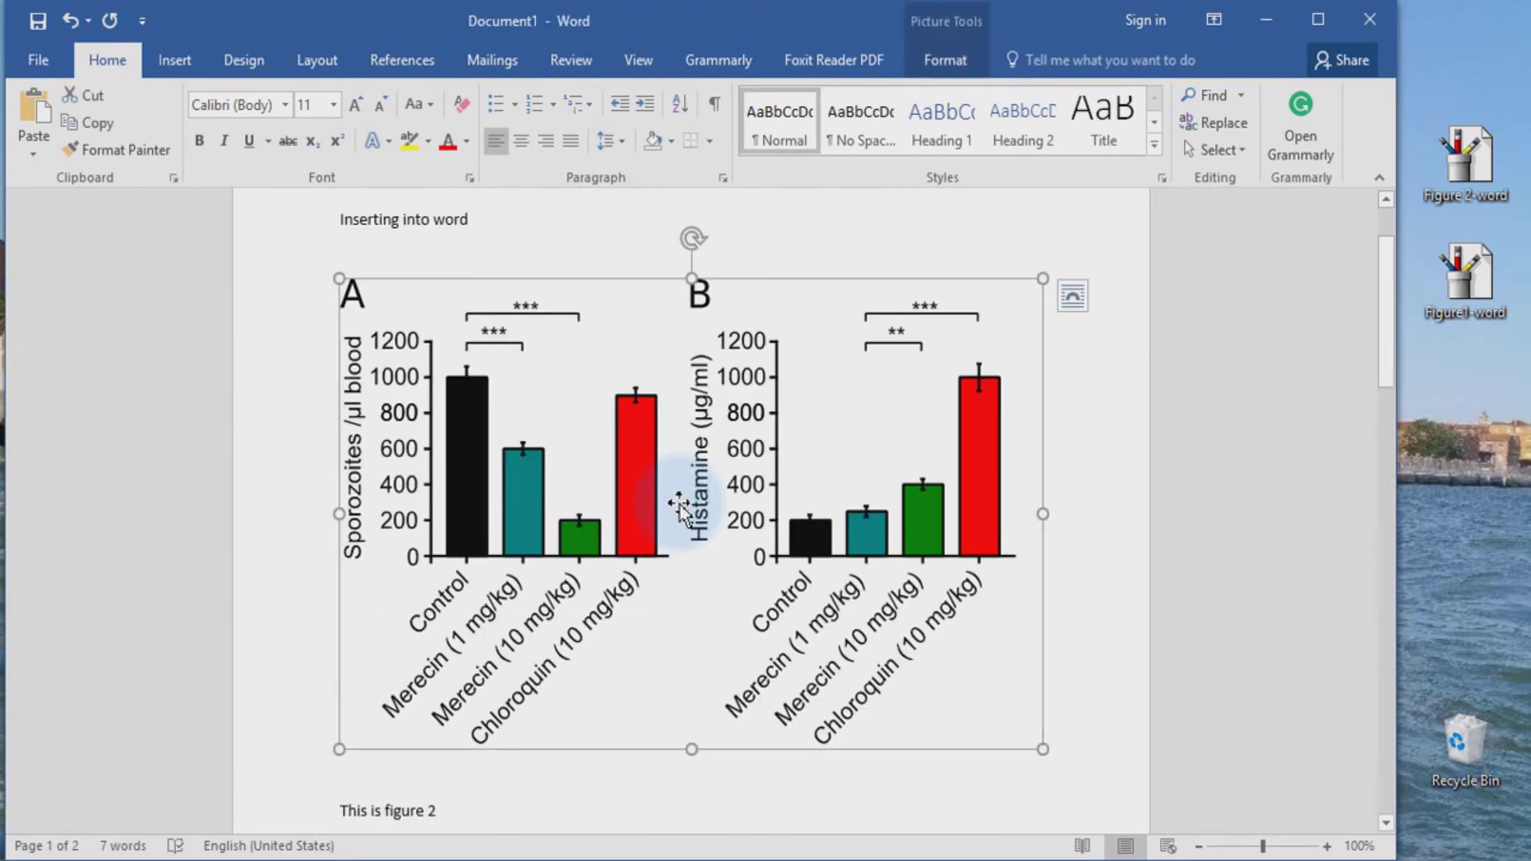
right_click(680, 511)
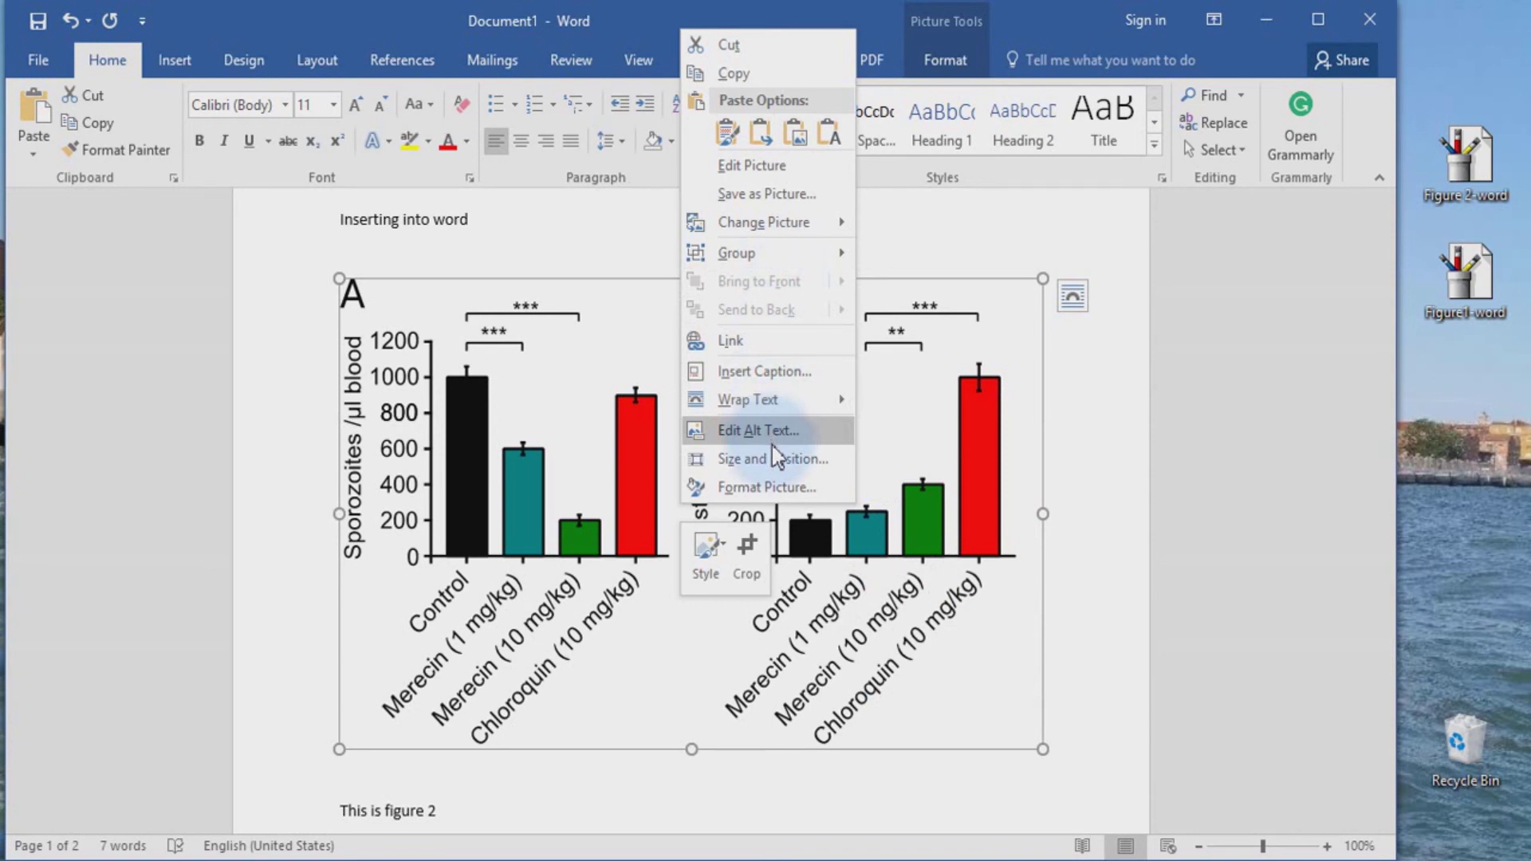
key(Escape)
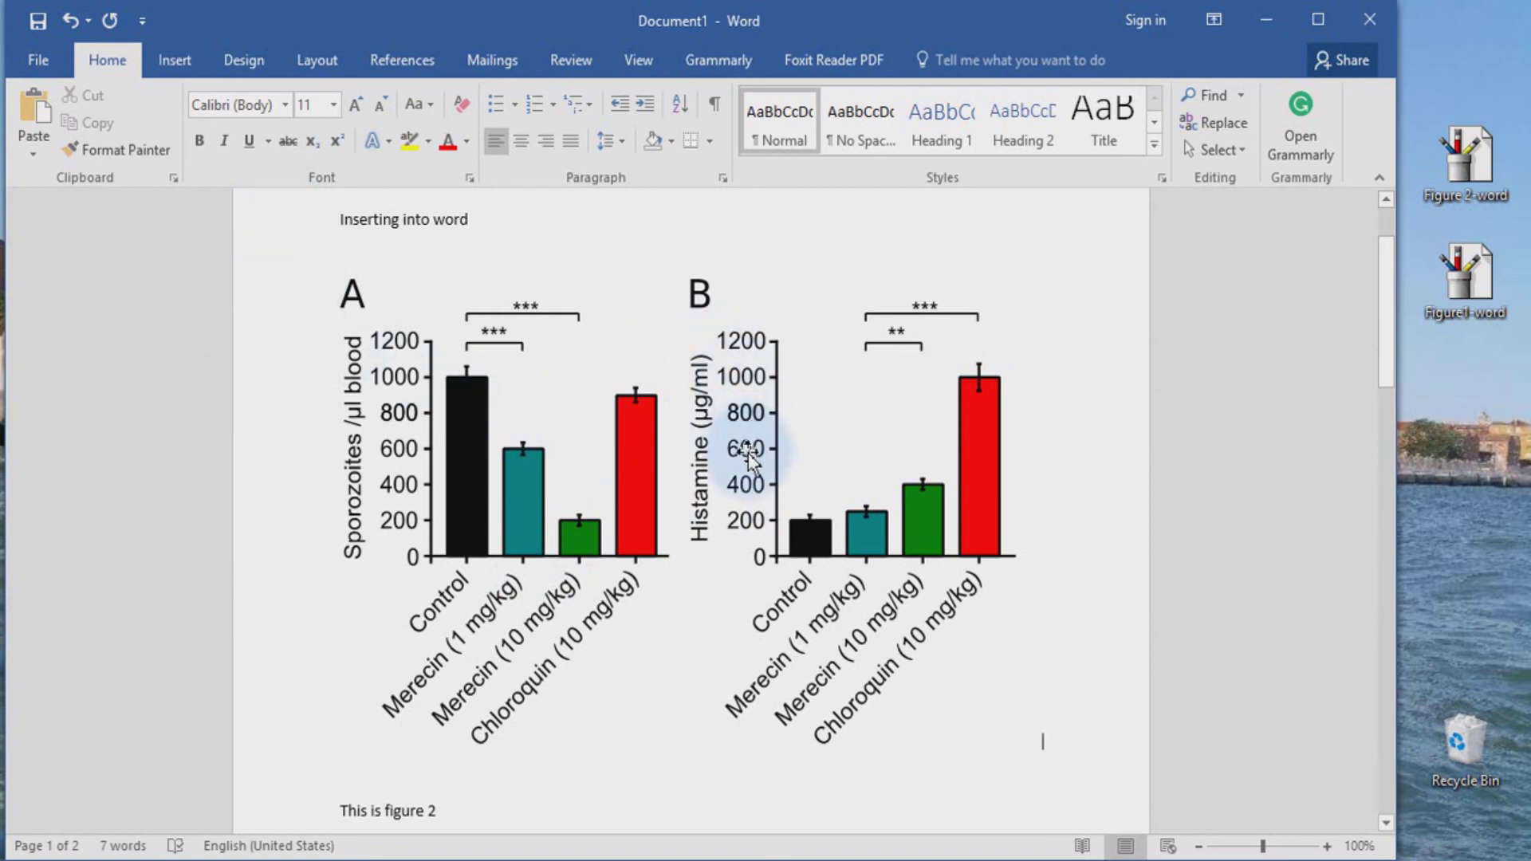
scroll(727, 515, down, 3)
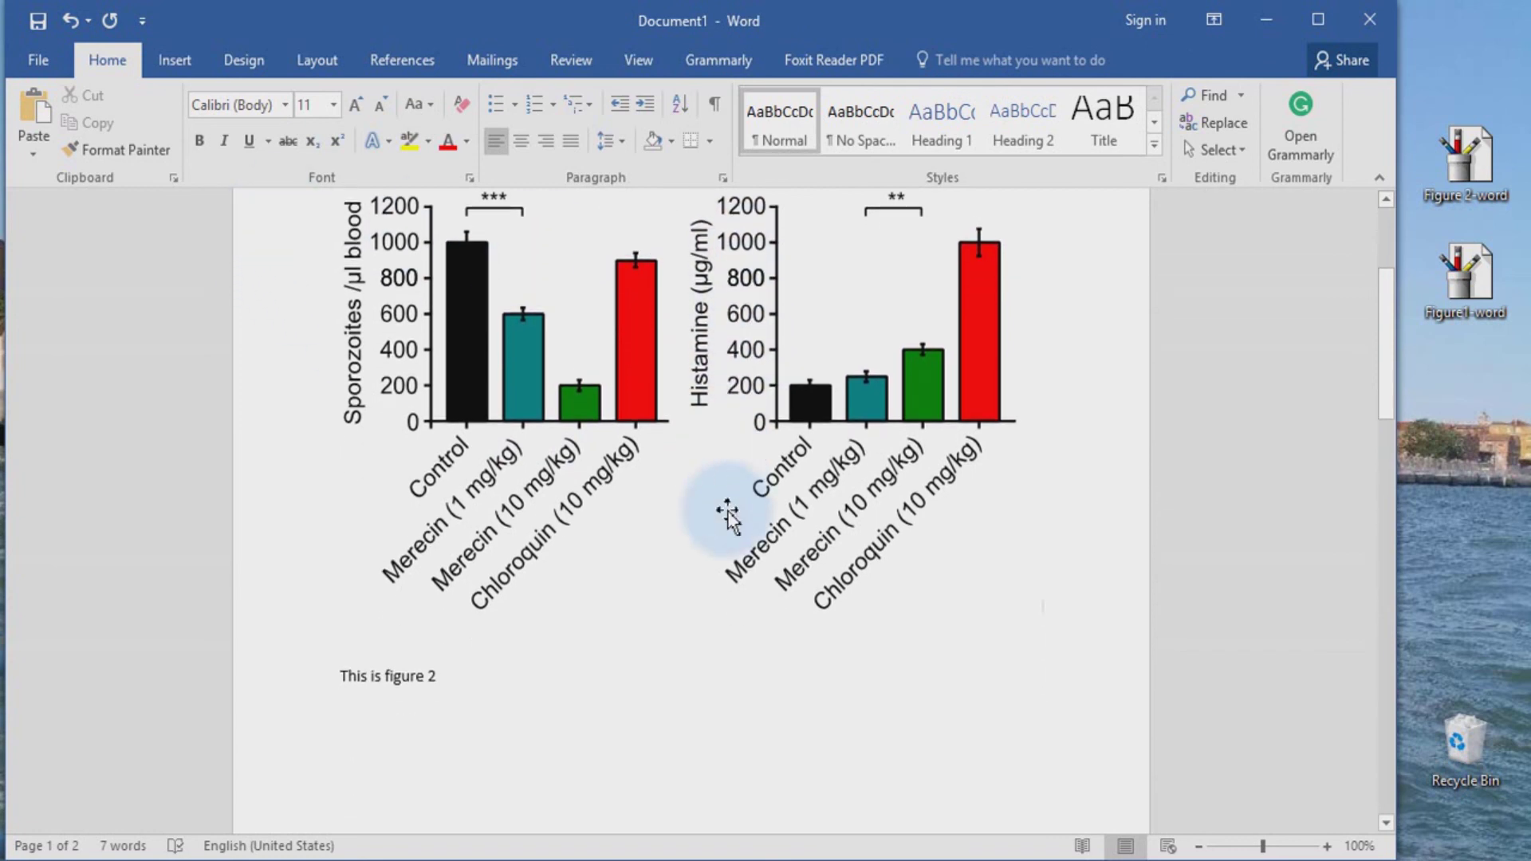
scroll(728, 514, up, 4)
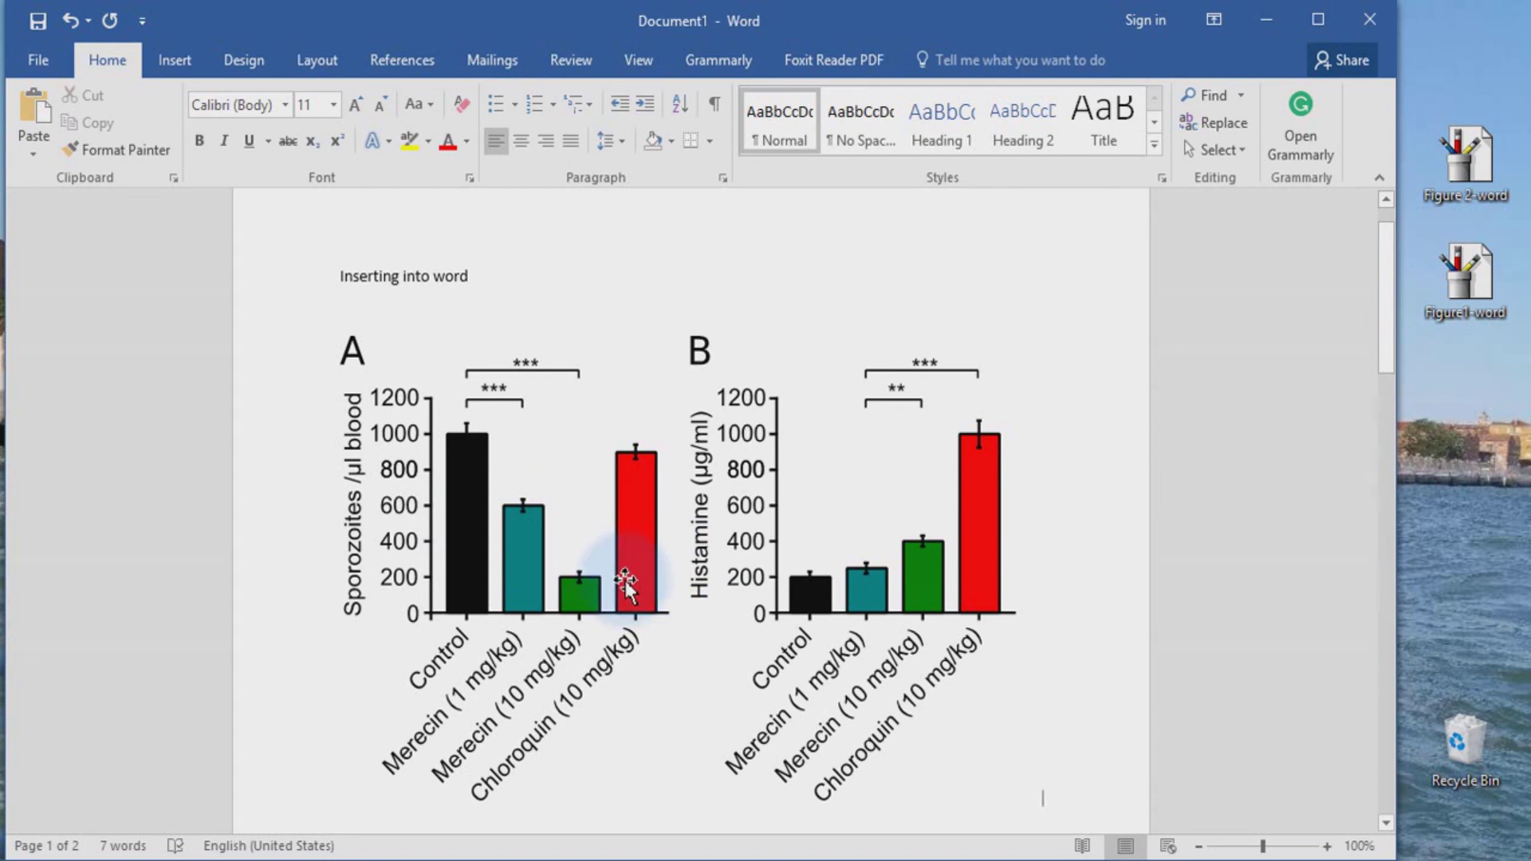
scroll(626, 582, down, 10)
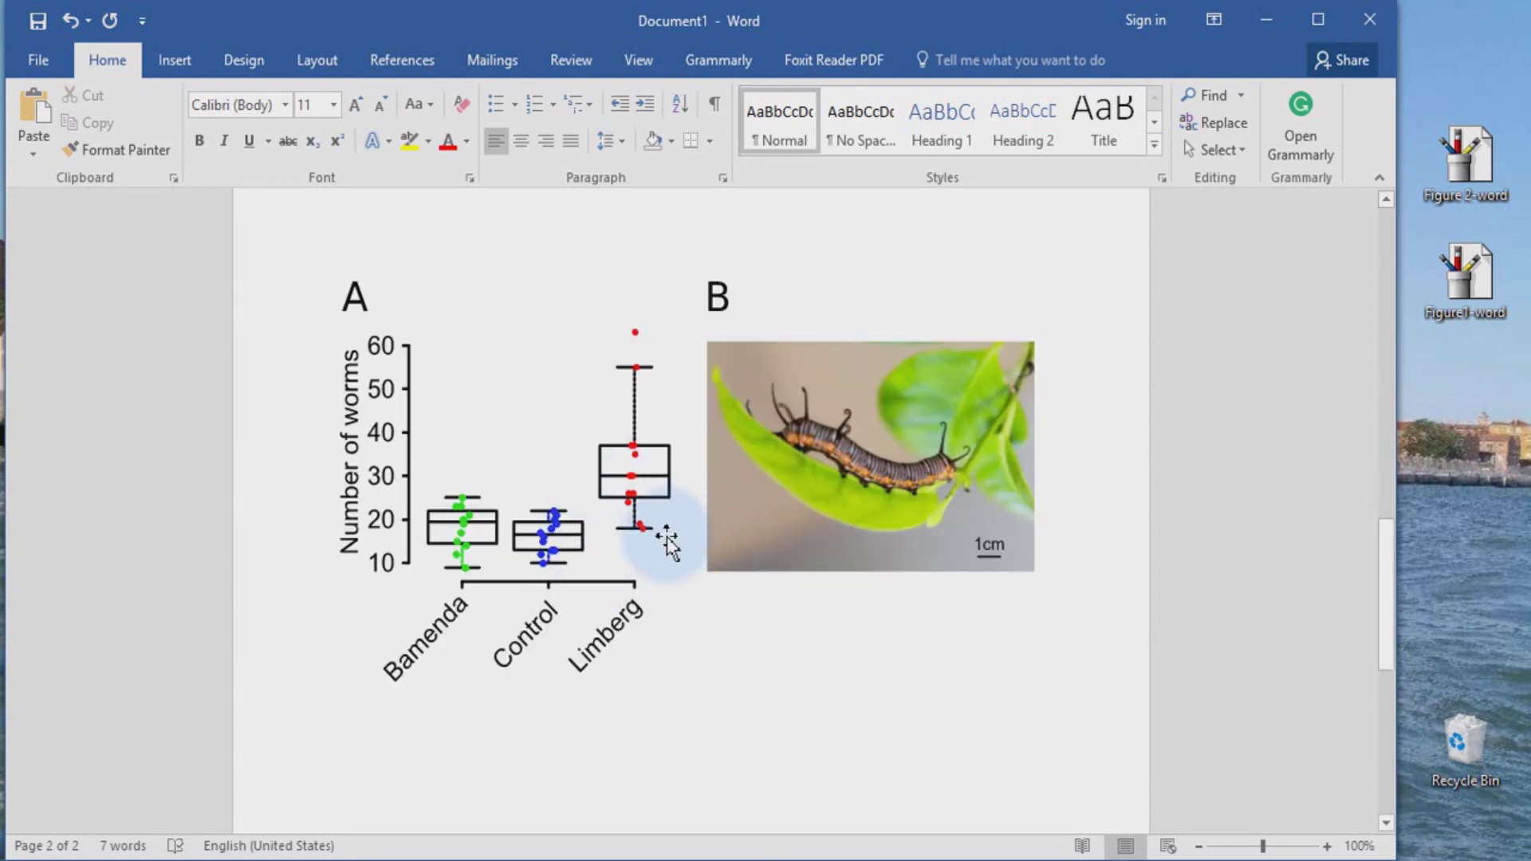